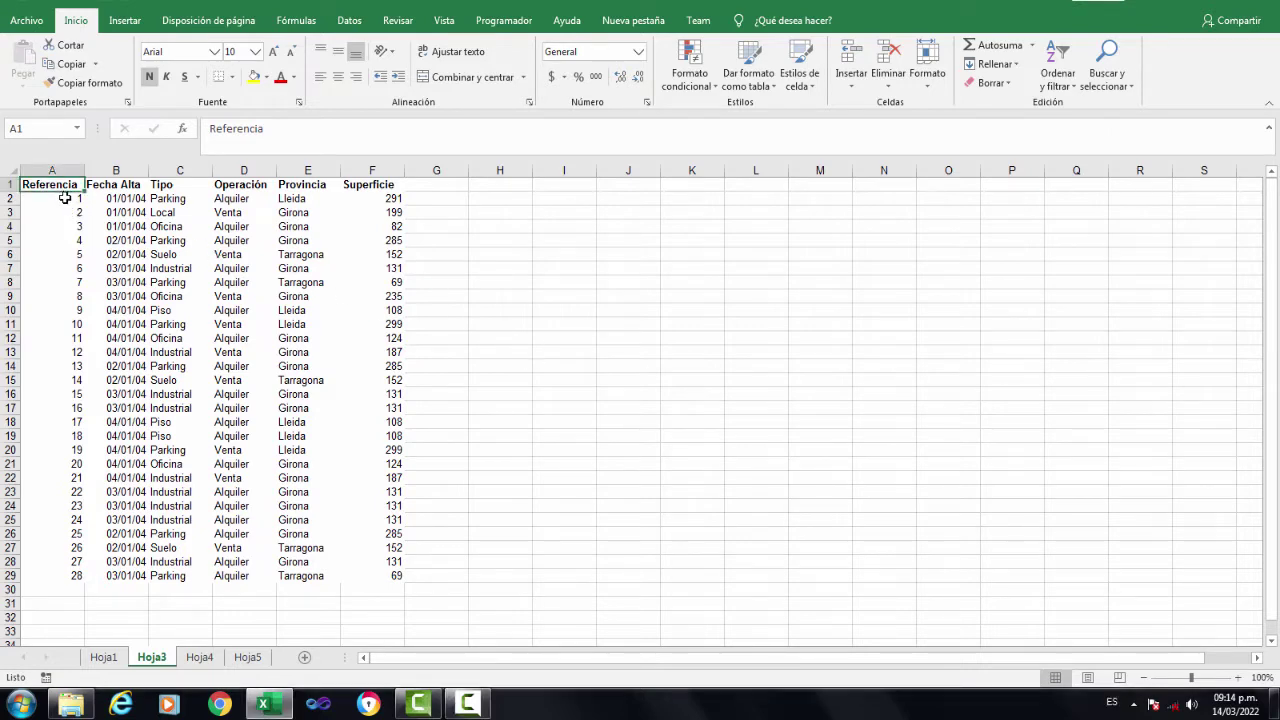
# Fill rows 2–7 yellow and rows 8–13 blue.
pyautogui.click(62, 198)
pyautogui.moveTo(58, 198); pyautogui.dragTo(363, 278)
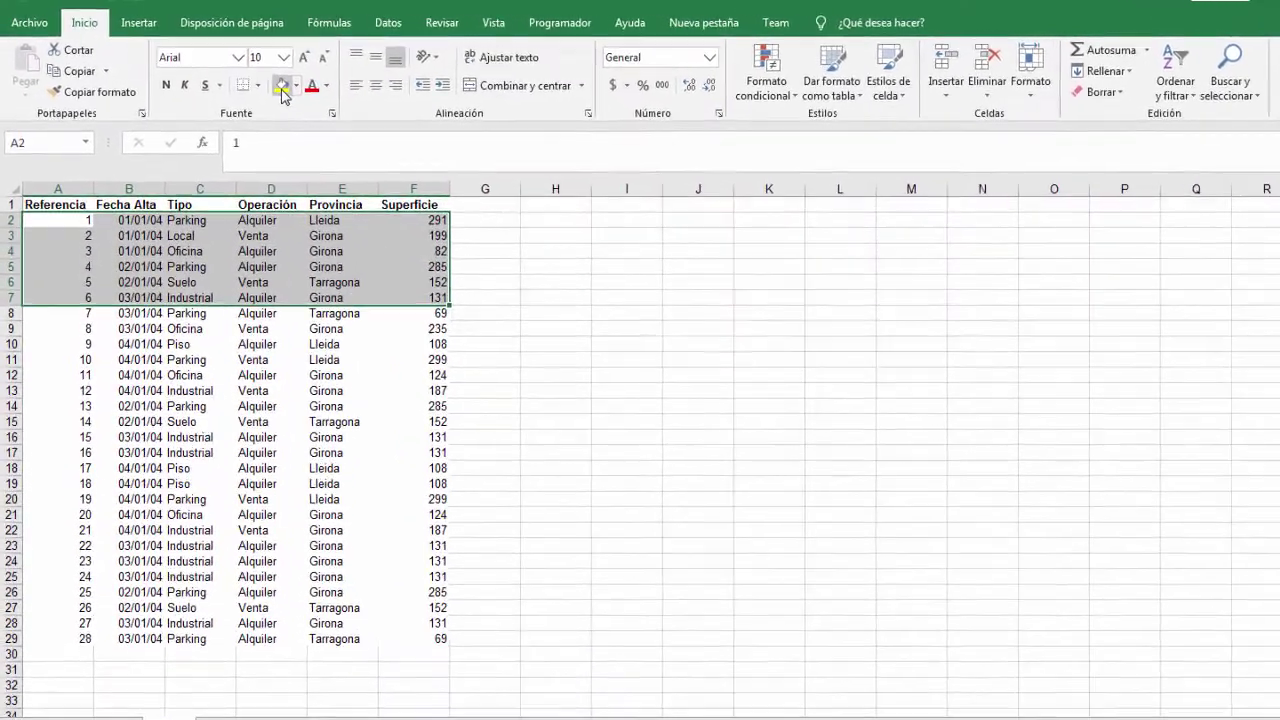
pyautogui.click(254, 76)
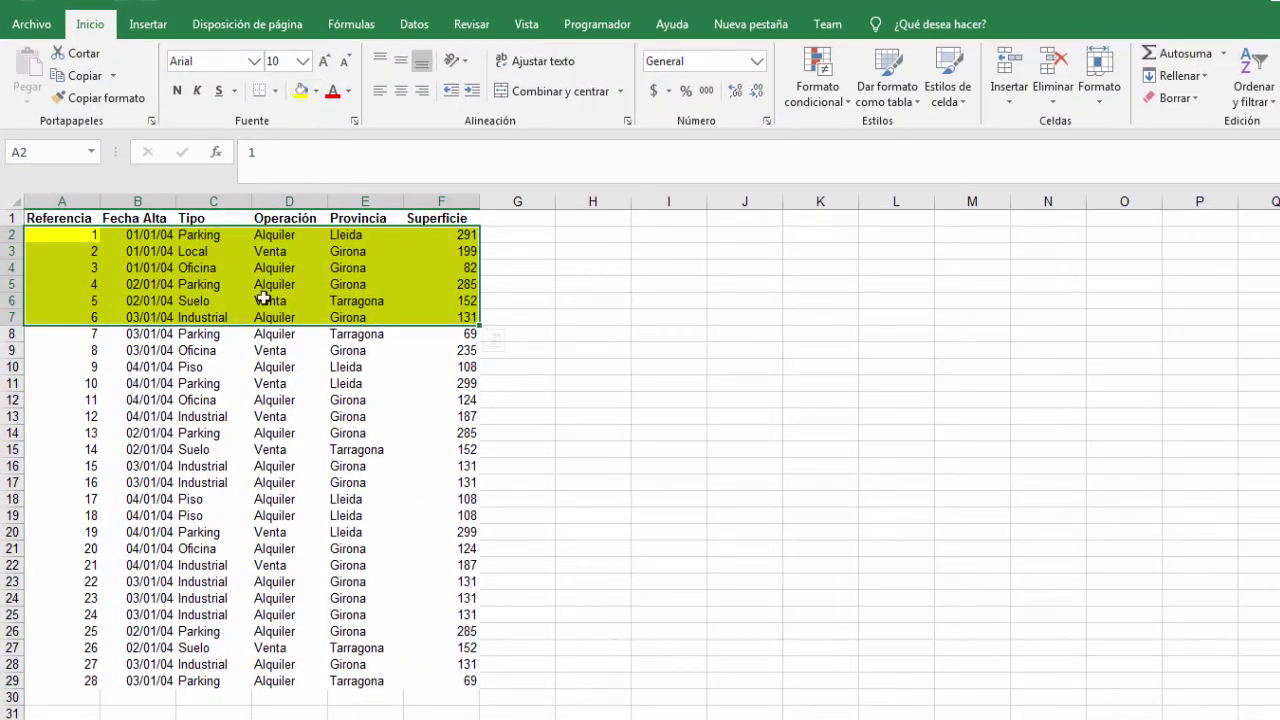
pyautogui.moveTo(56, 332); pyautogui.dragTo(446, 422)
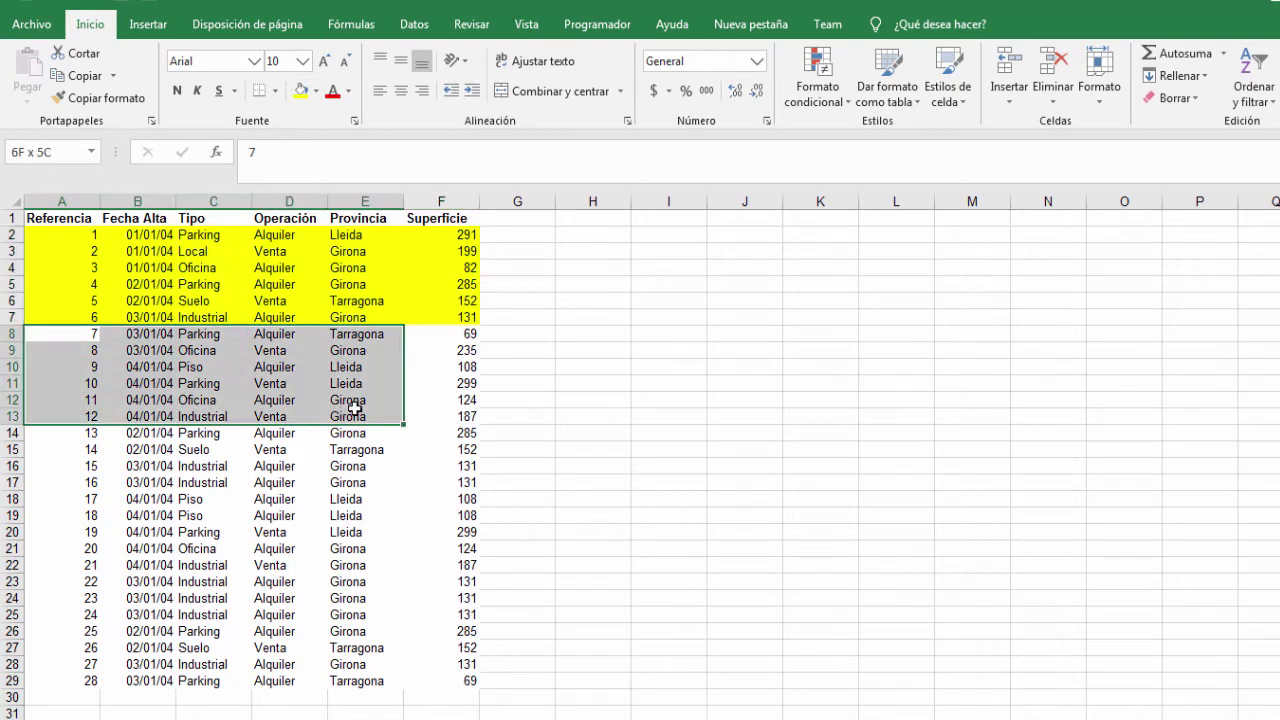
pyautogui.click(316, 90)
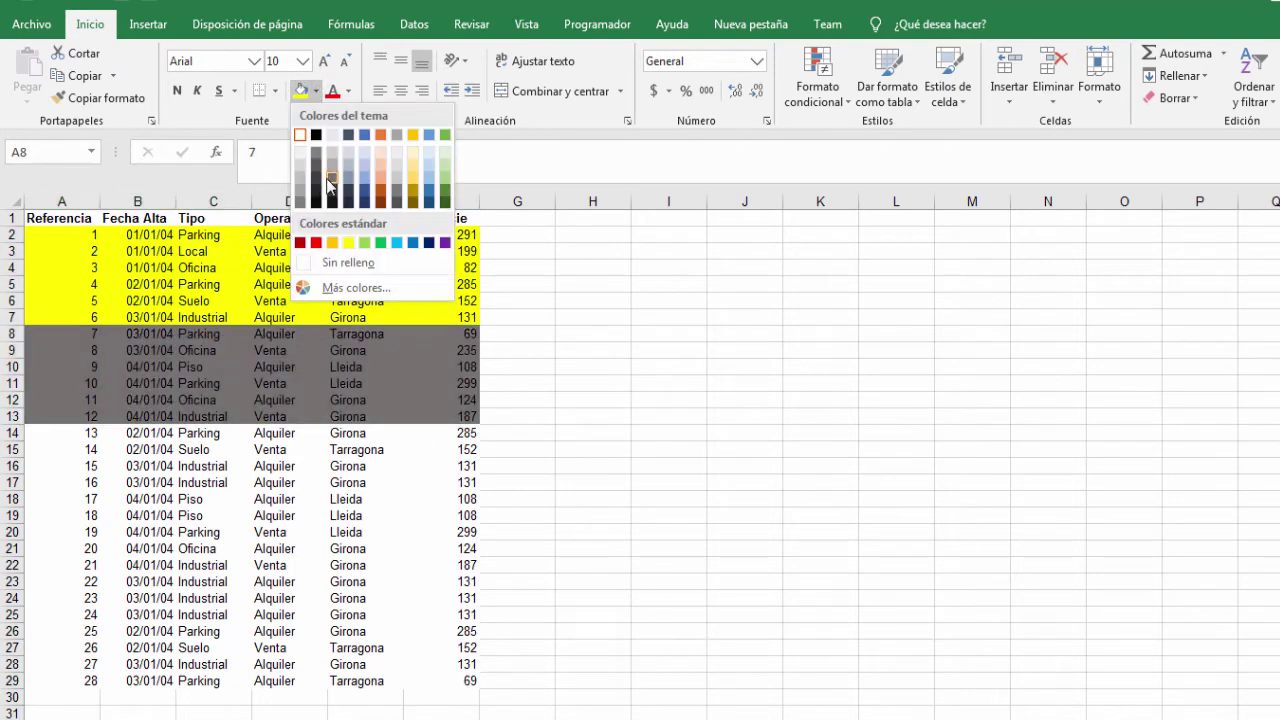
pyautogui.click(368, 196)
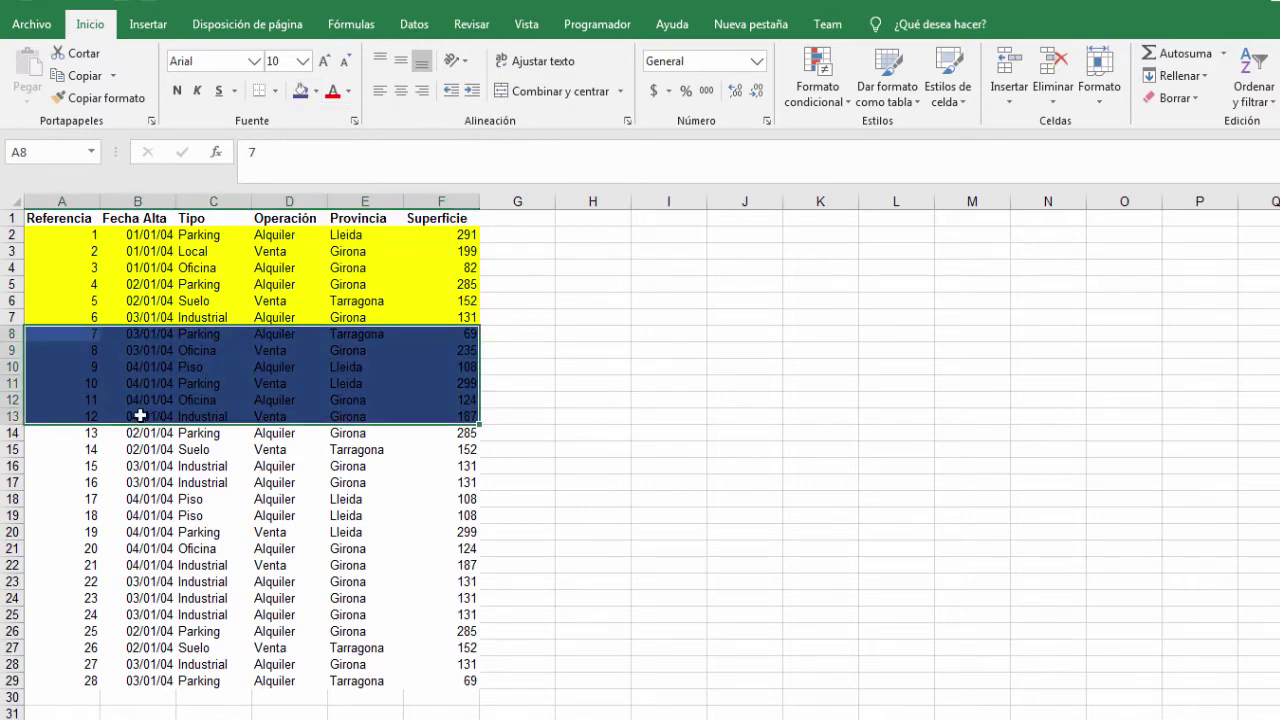
# Fill rows 14–19 orange and rows 20–25 dark navy.
pyautogui.moveTo(49, 437)
pyautogui.mouseDown()
pyautogui.moveTo(340, 558)
pyautogui.moveTo(423, 517)
pyautogui.mouseUp()
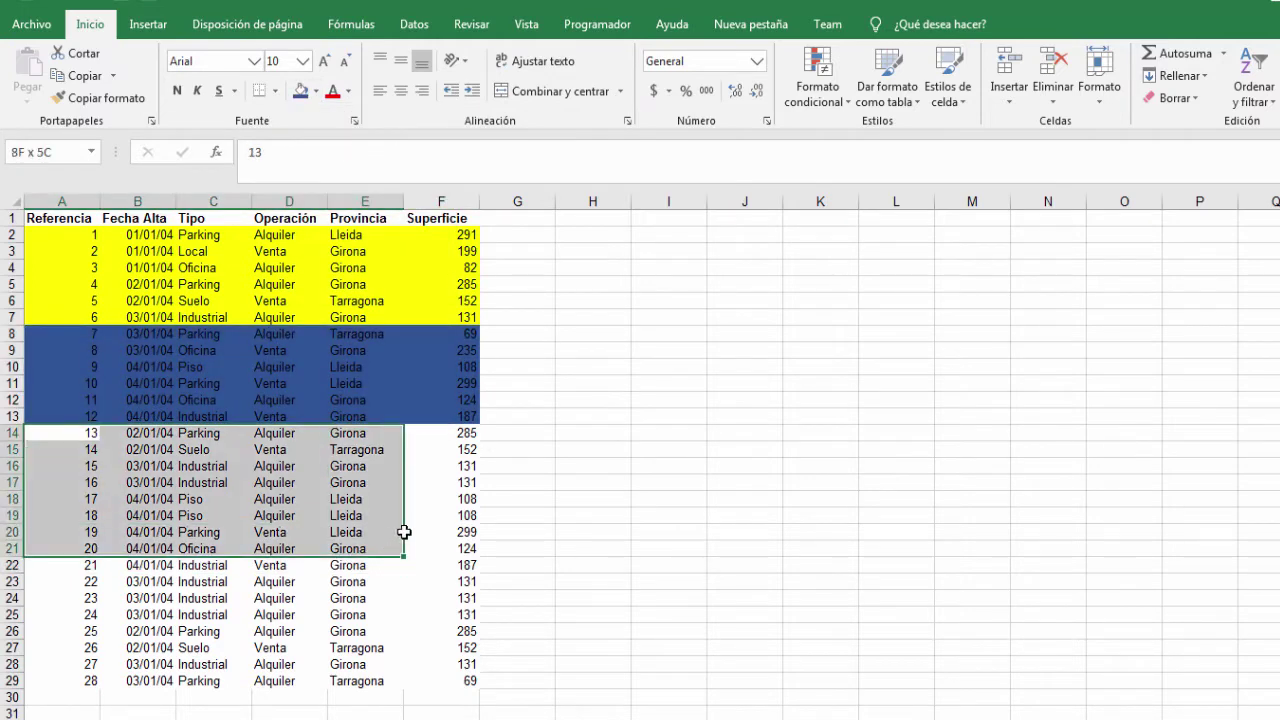
pyautogui.click(315, 91)
pyautogui.click(386, 192)
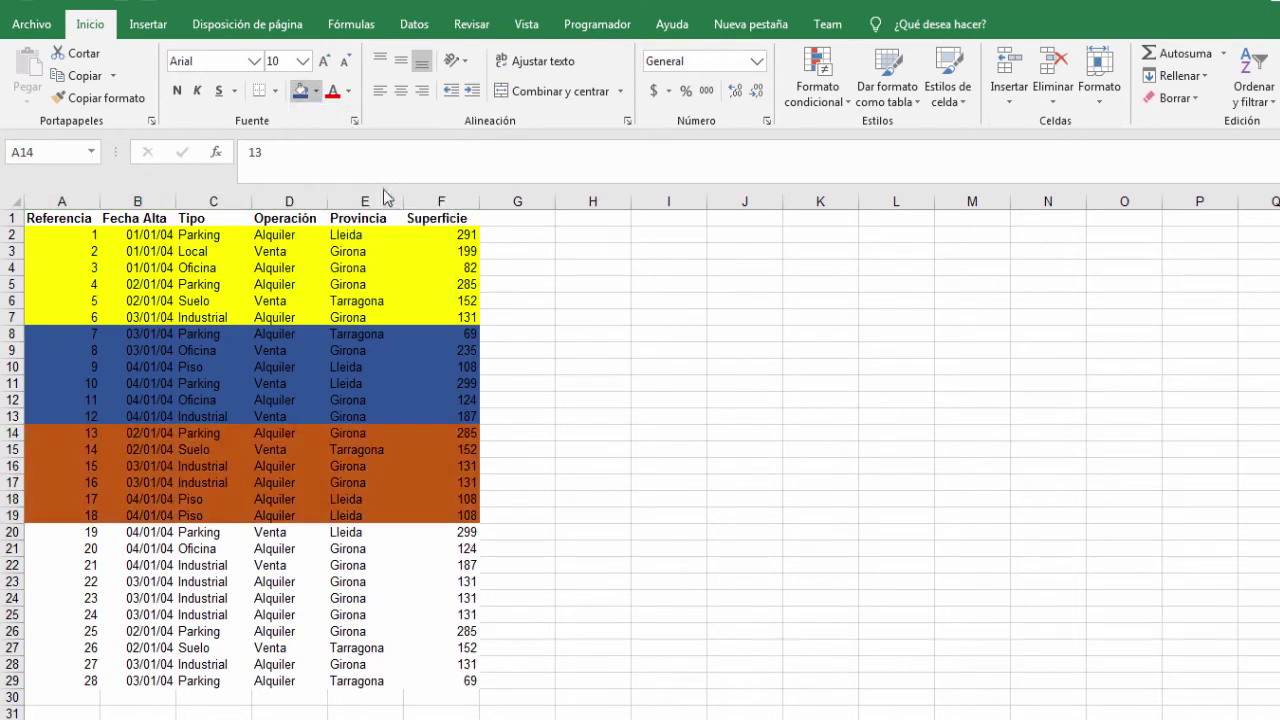
pyautogui.click(49, 531)
pyautogui.moveTo(49, 531); pyautogui.dragTo(465, 614)
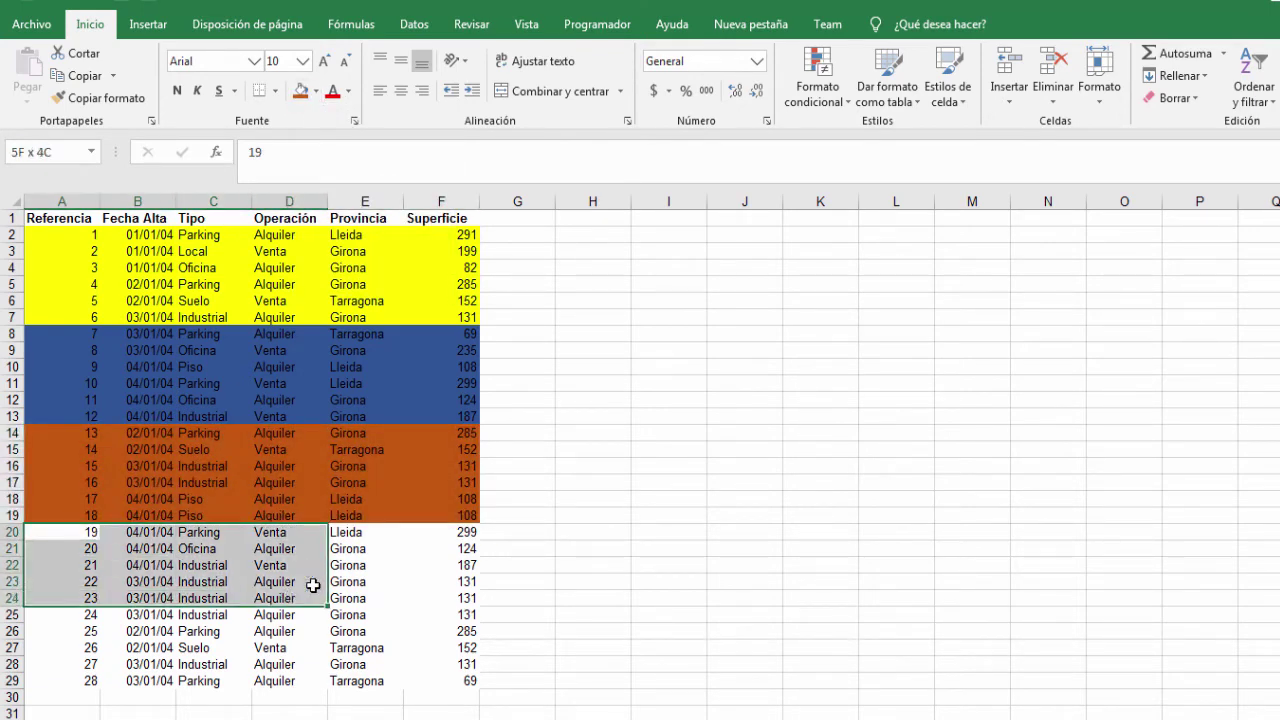
pyautogui.click(315, 91)
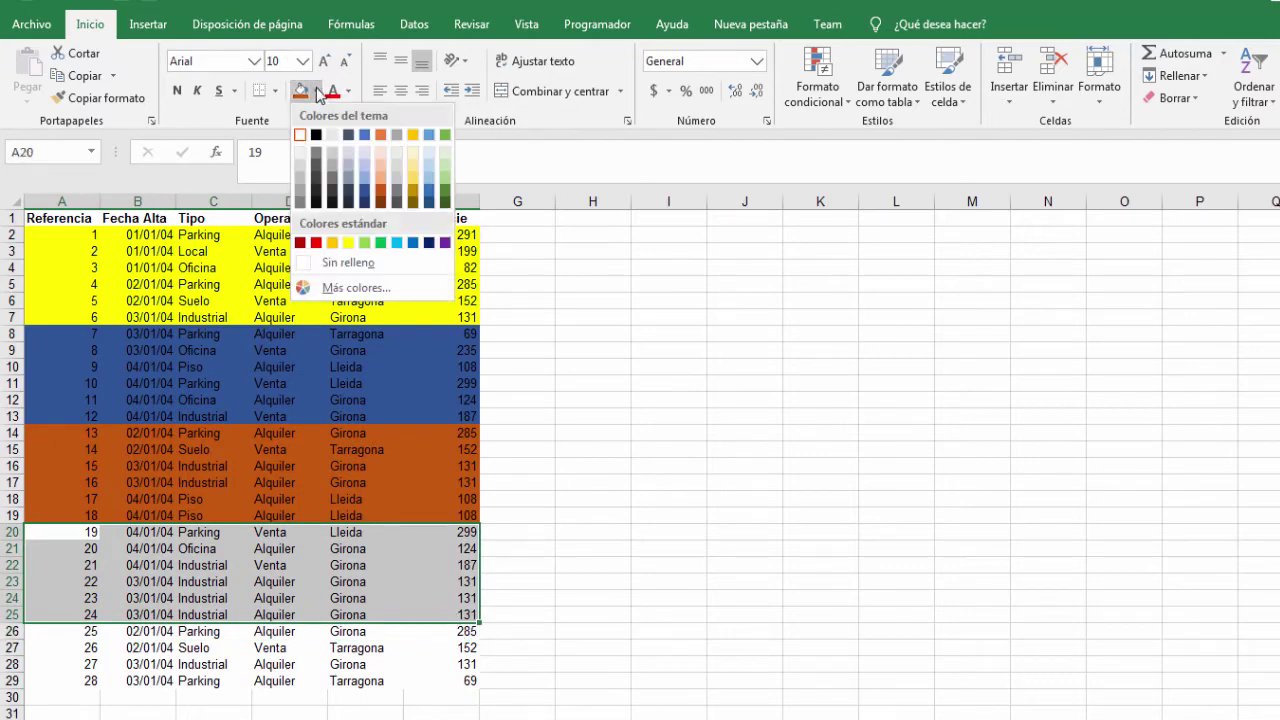
pyautogui.click(428, 243)
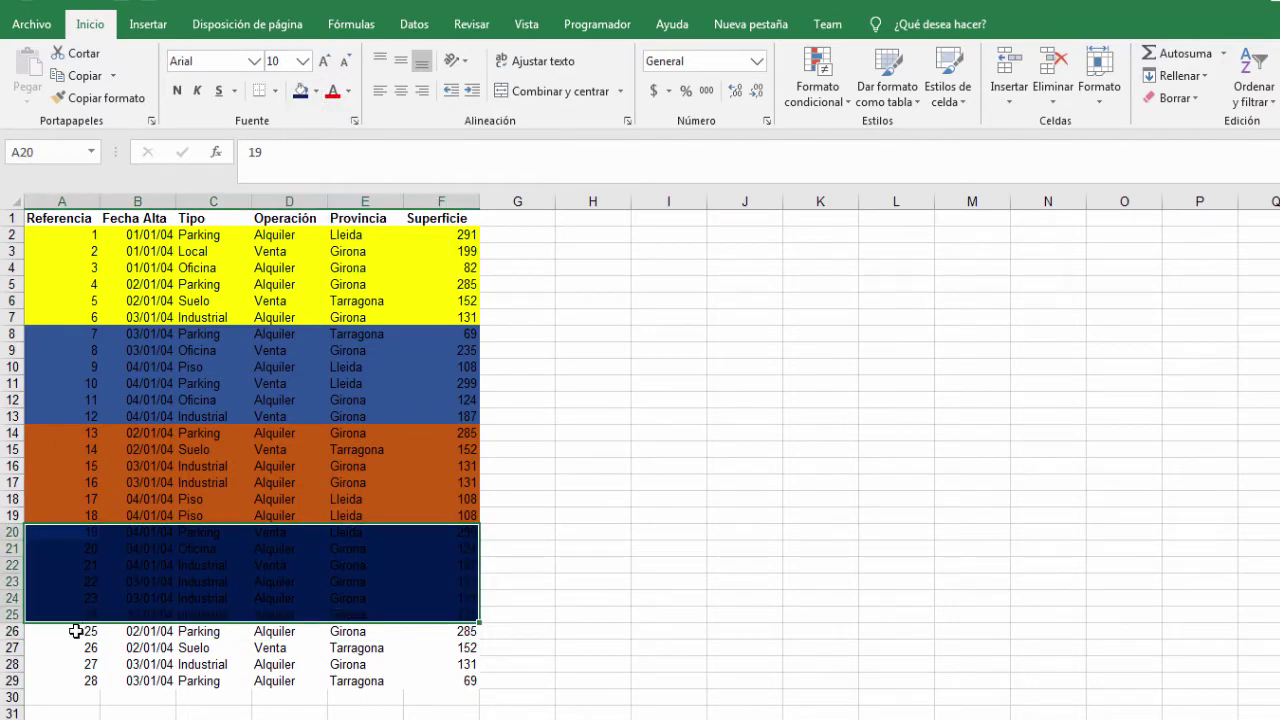
# Fill the last rows 26–29 purple and deselect the table.
pyautogui.moveTo(75, 631)
pyautogui.mouseDown()
pyautogui.moveTo(330, 695)
pyautogui.moveTo(420, 677)
pyautogui.mouseUp()
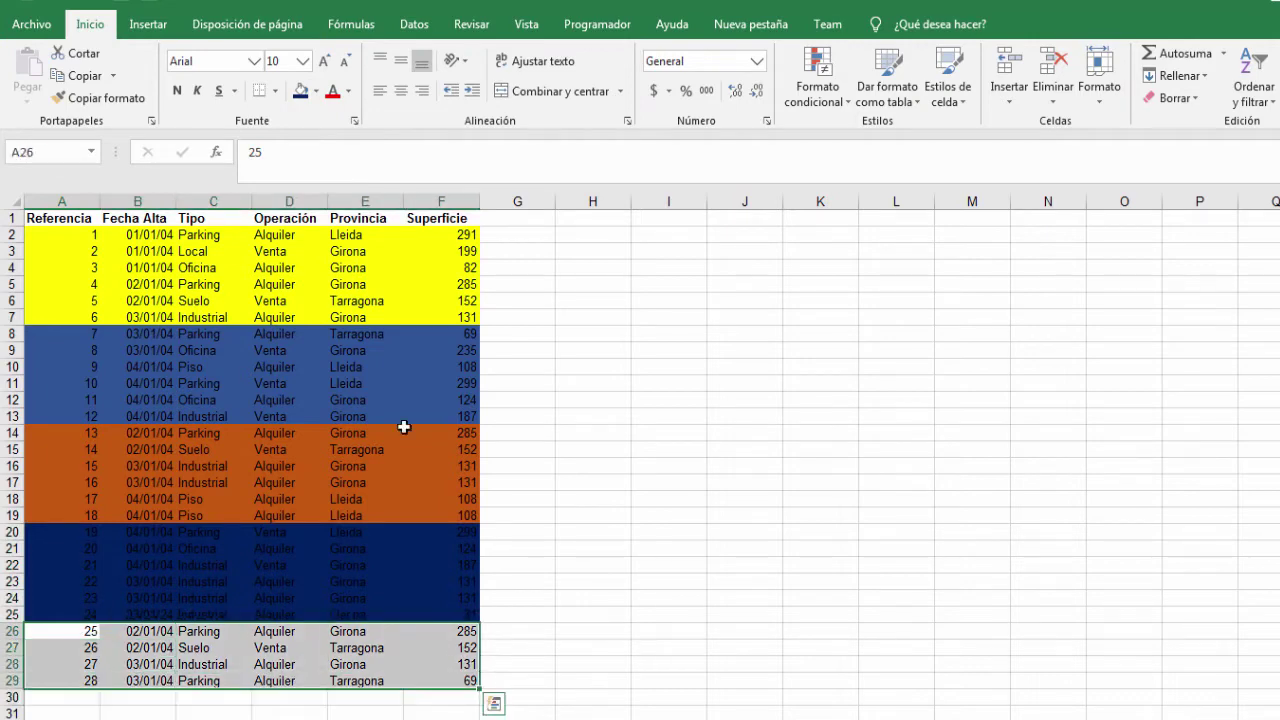
pyautogui.click(316, 91)
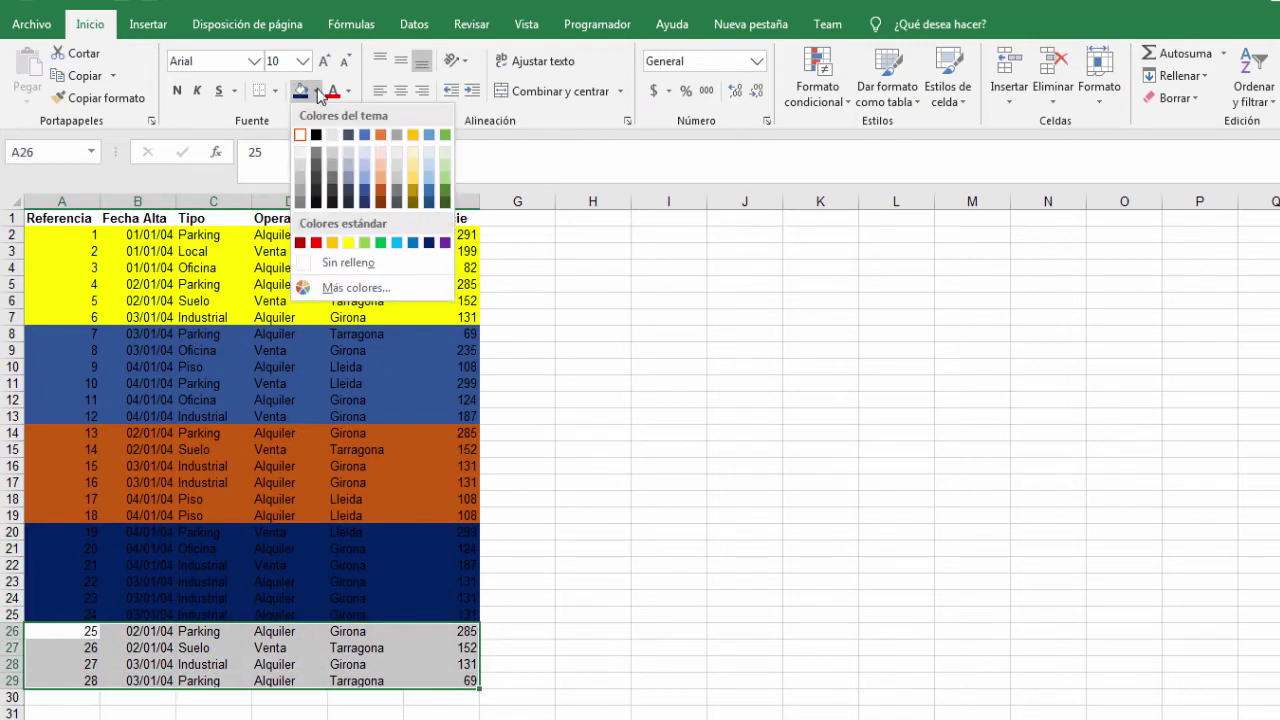
pyautogui.click(445, 242)
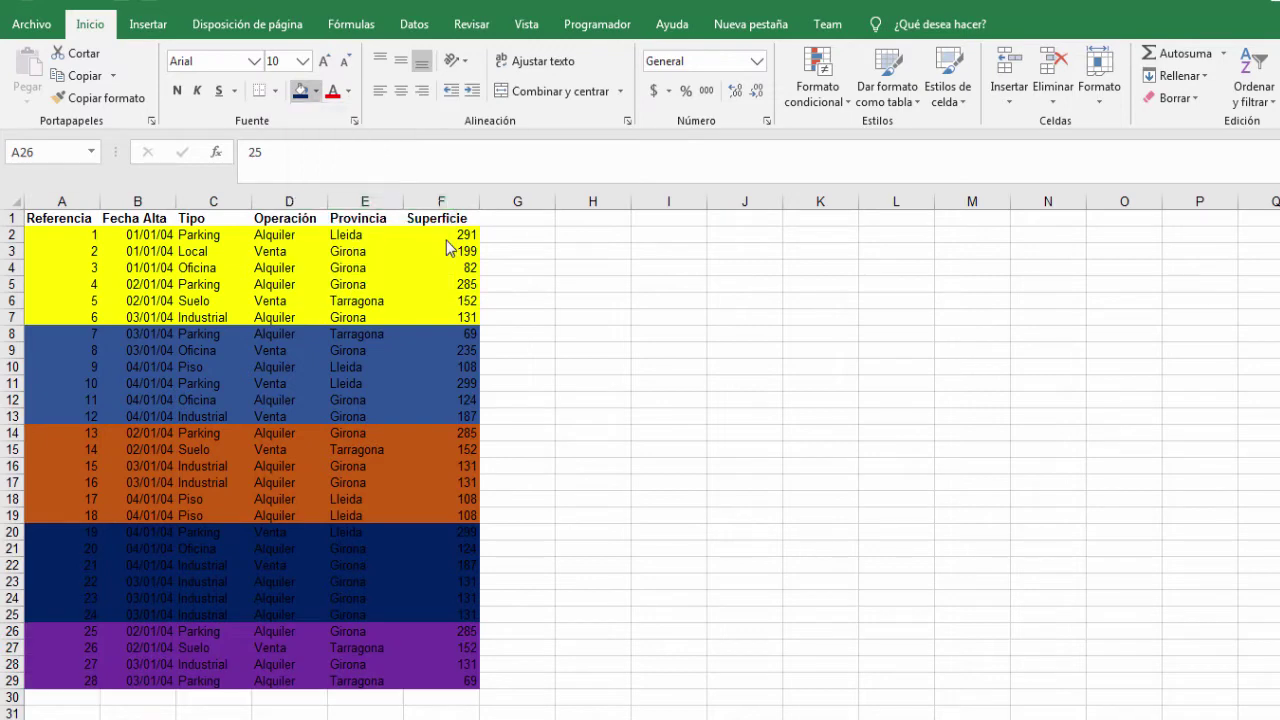
pyautogui.click(368, 270)
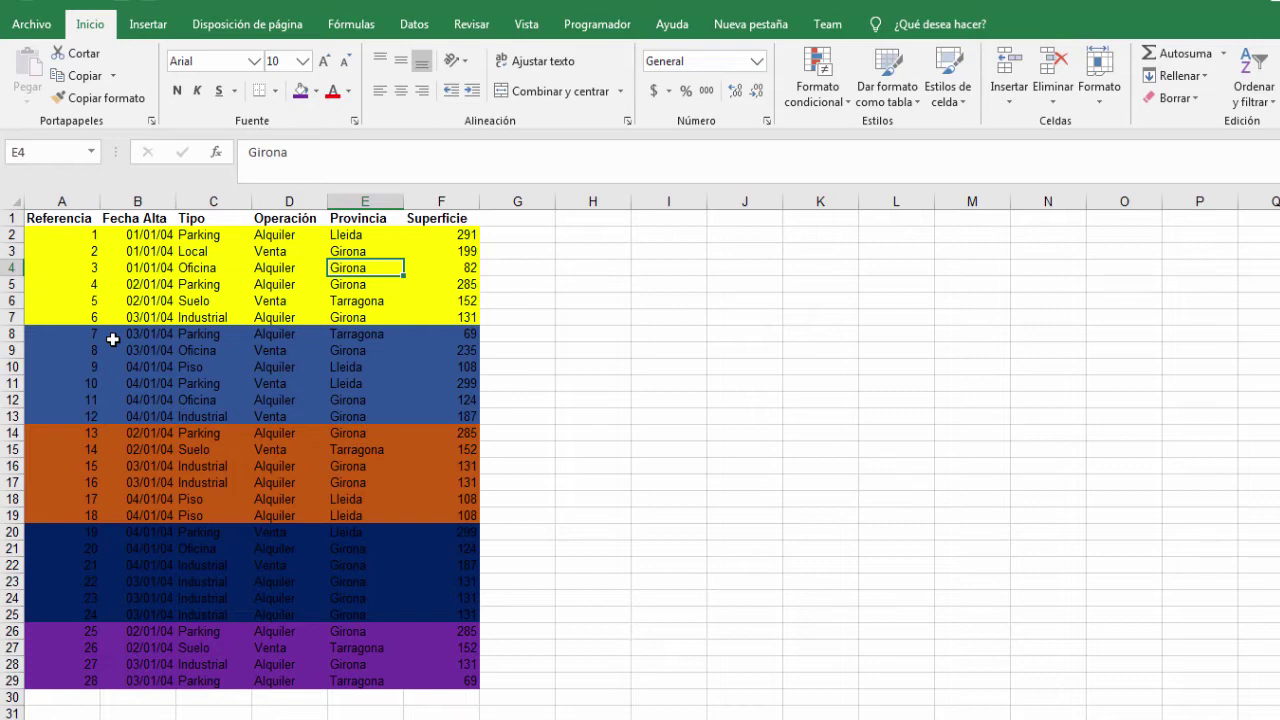
pyautogui.click(66, 219)
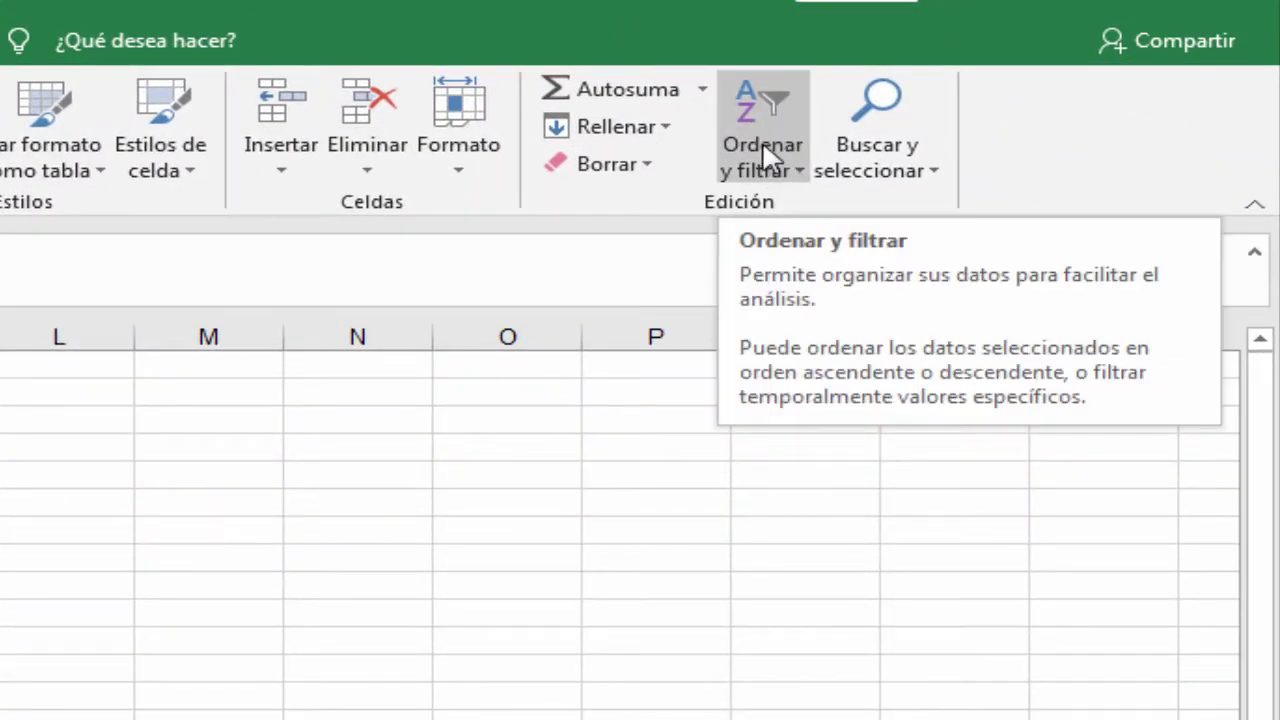
# Open Orden personalizado, move the Ordenar dialog aside, and set Ordenar por to Referencia.
pyautogui.click(806, 180)
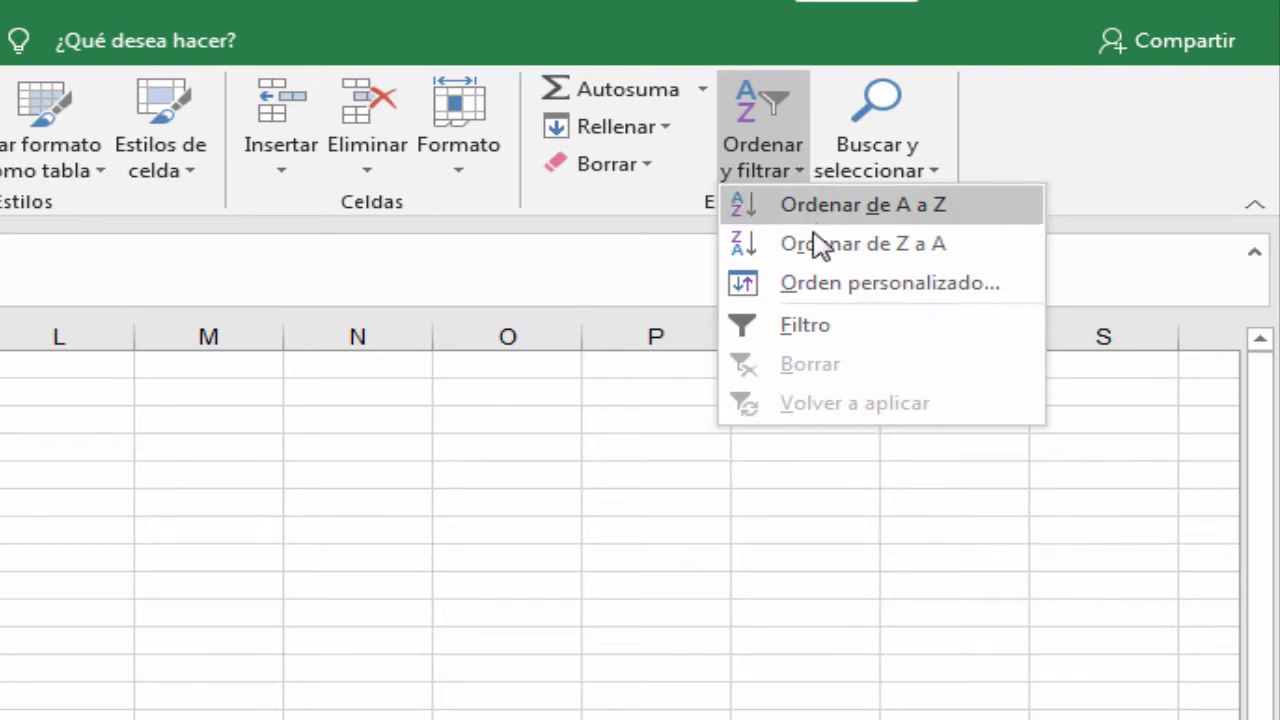
pyautogui.click(838, 285)
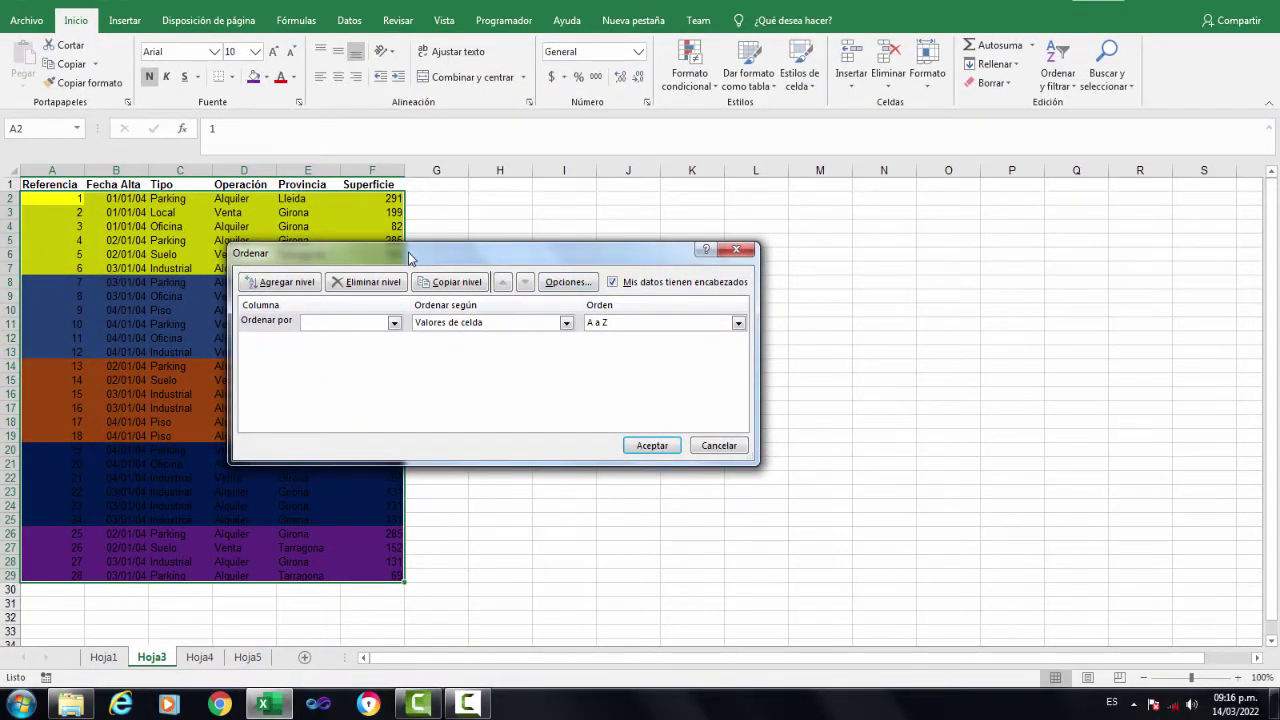
pyautogui.moveTo(408, 252); pyautogui.dragTo(598, 212)
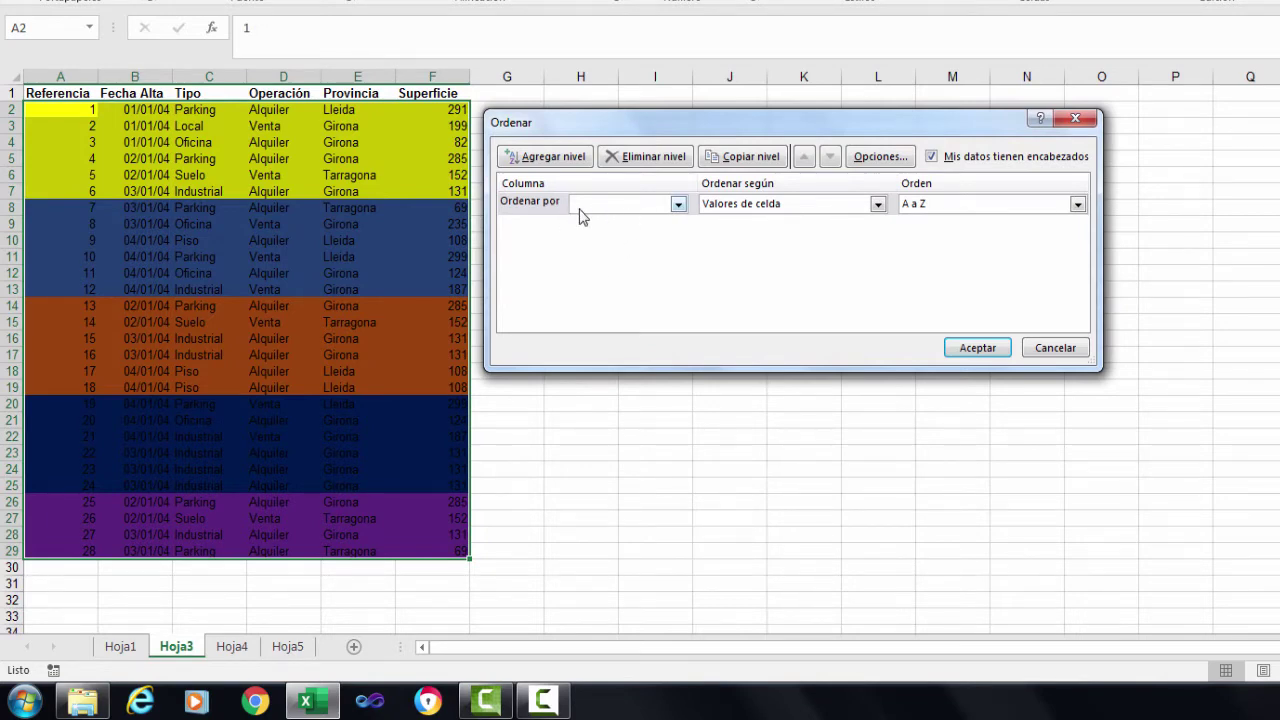
pyautogui.click(677, 205)
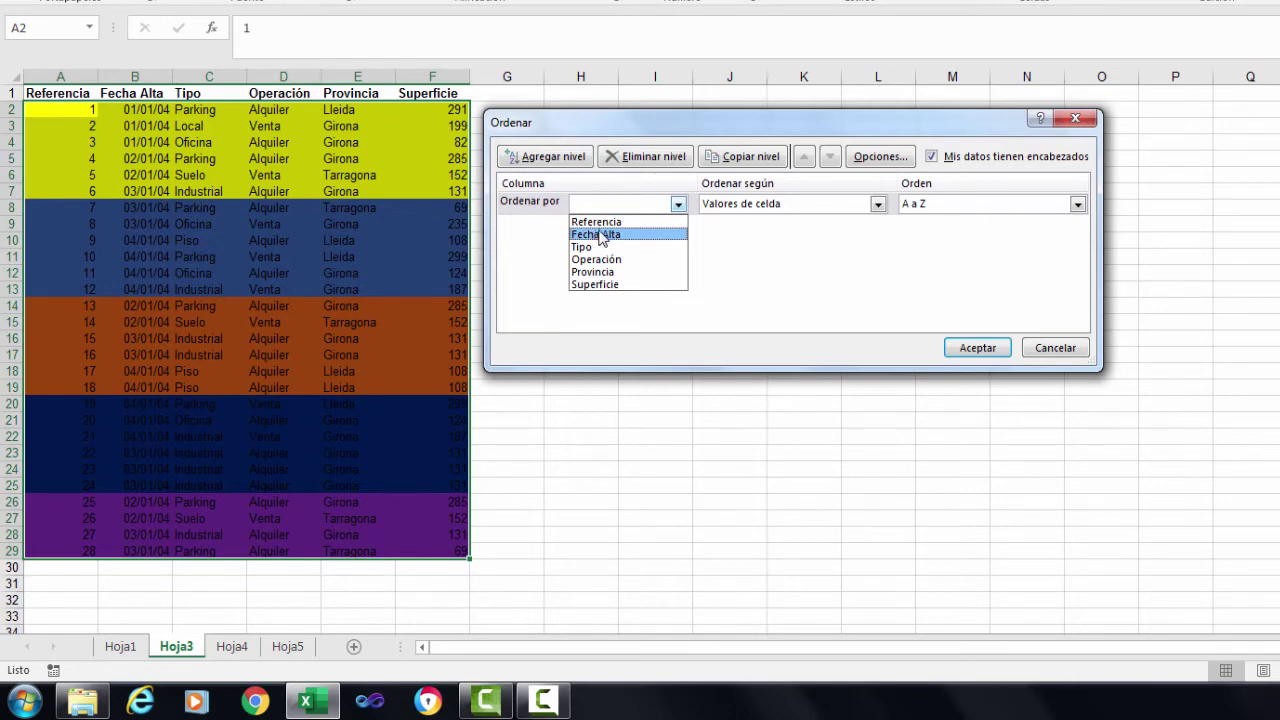
pyautogui.click(606, 224)
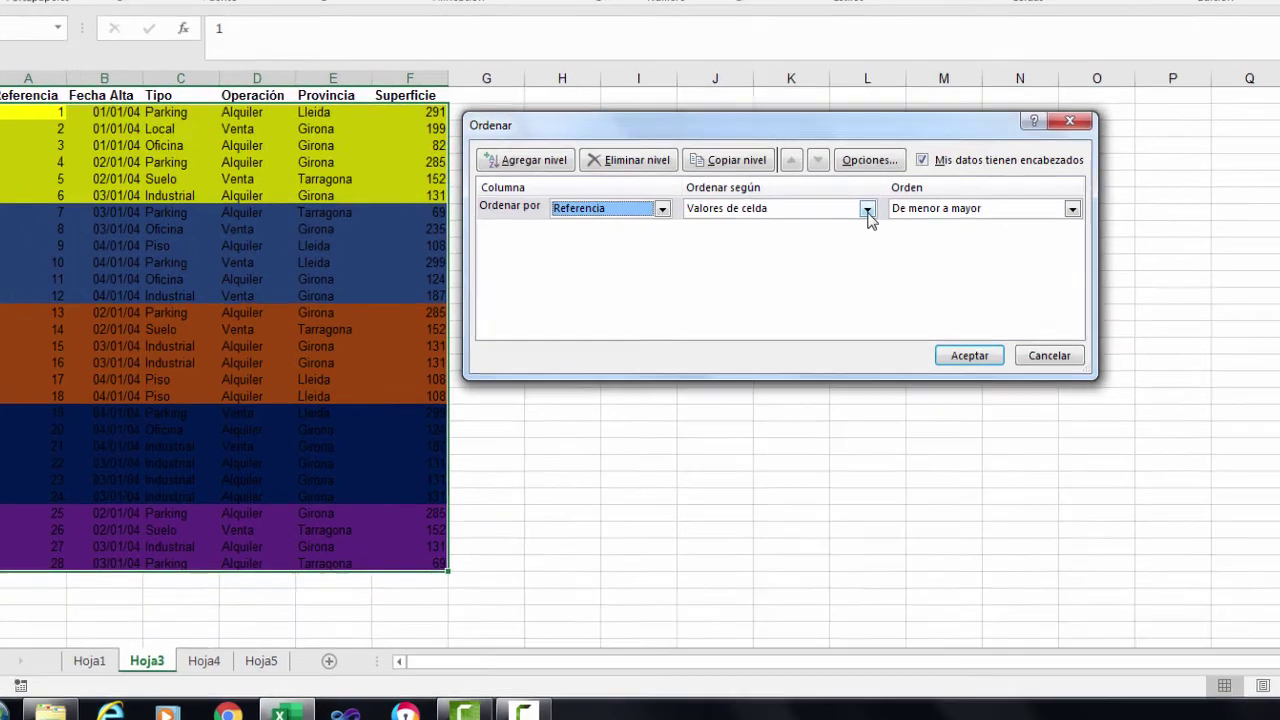
# Set the first level to sort by Color de celda with the orange swatch on top.
pyautogui.click(867, 210)
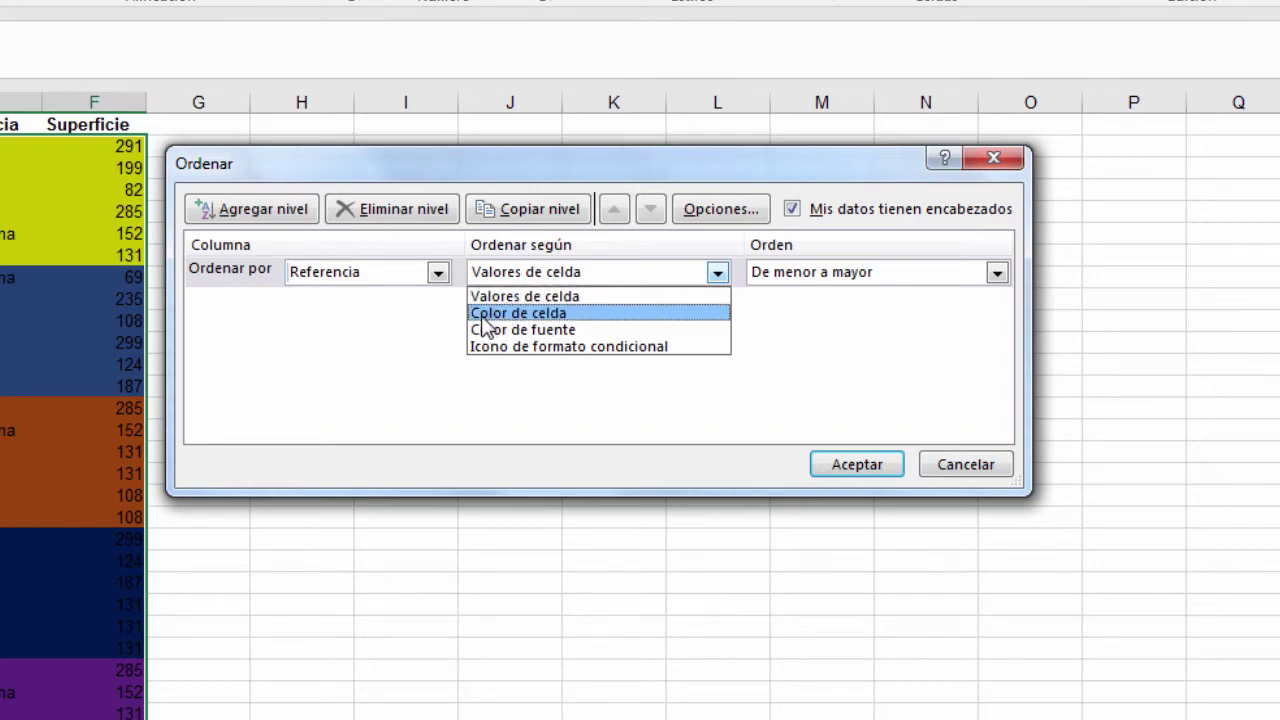
pyautogui.click(501, 318)
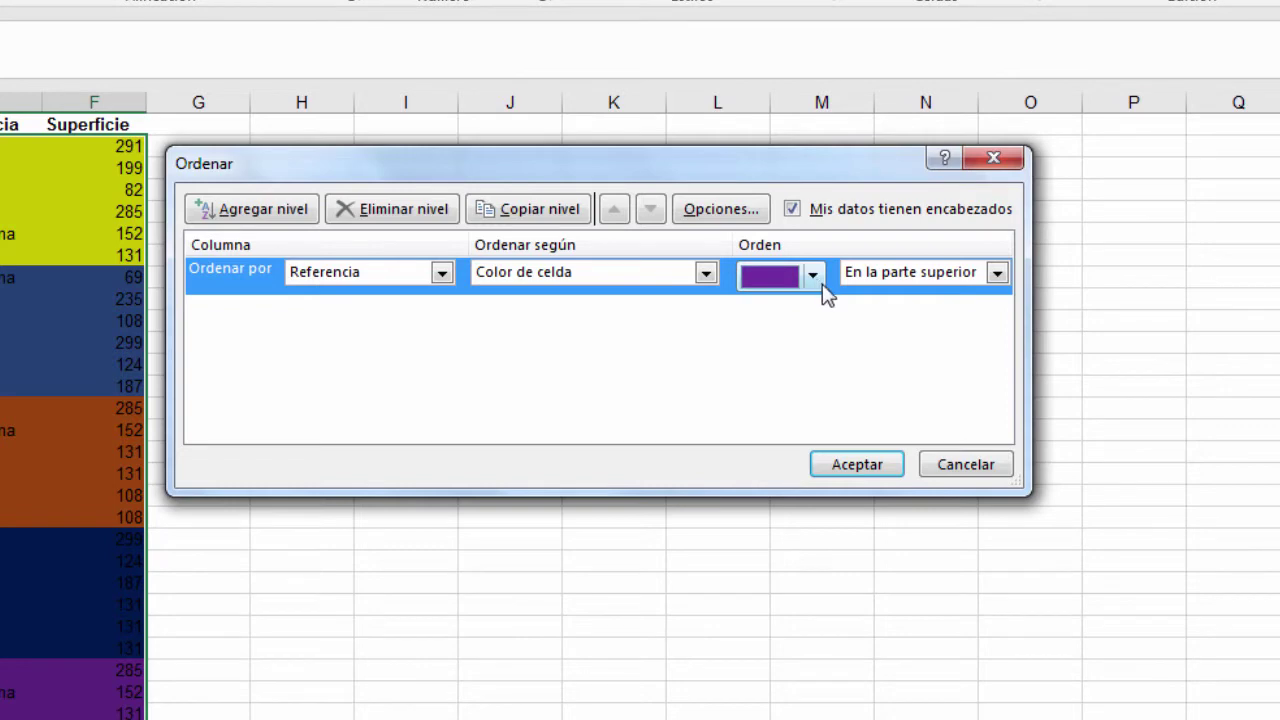
pyautogui.click(813, 275)
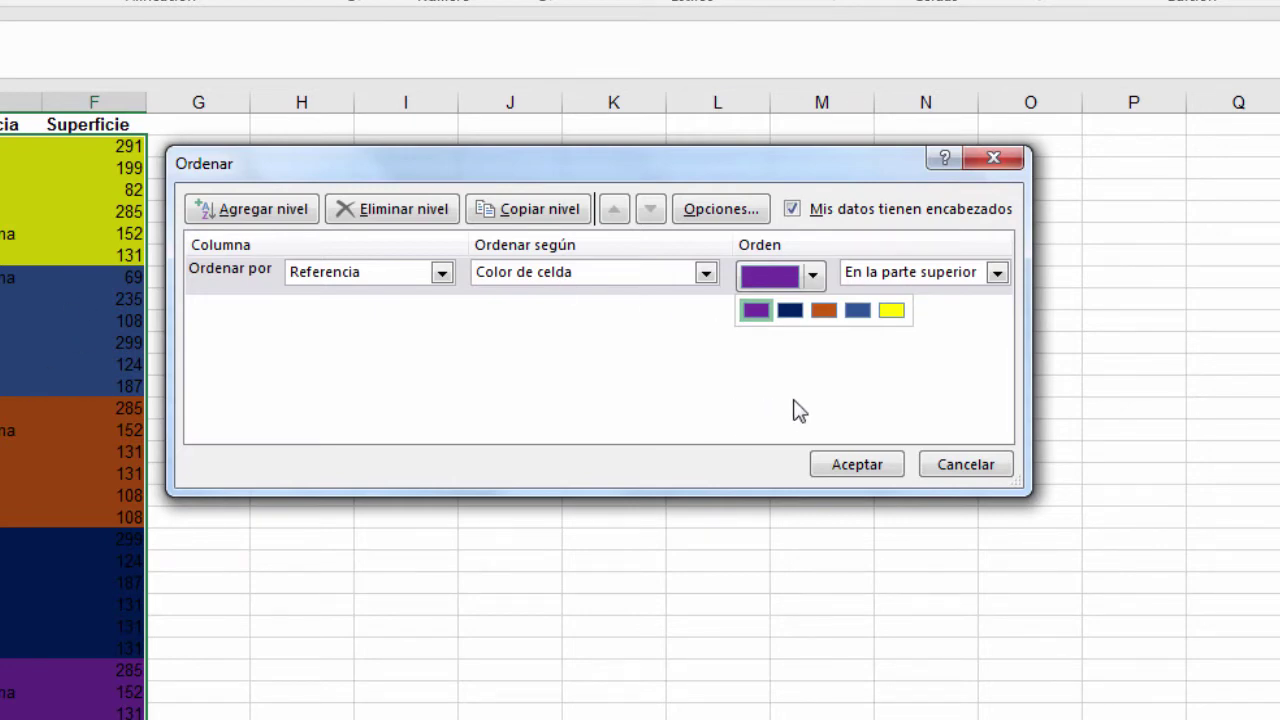
pyautogui.click(815, 312)
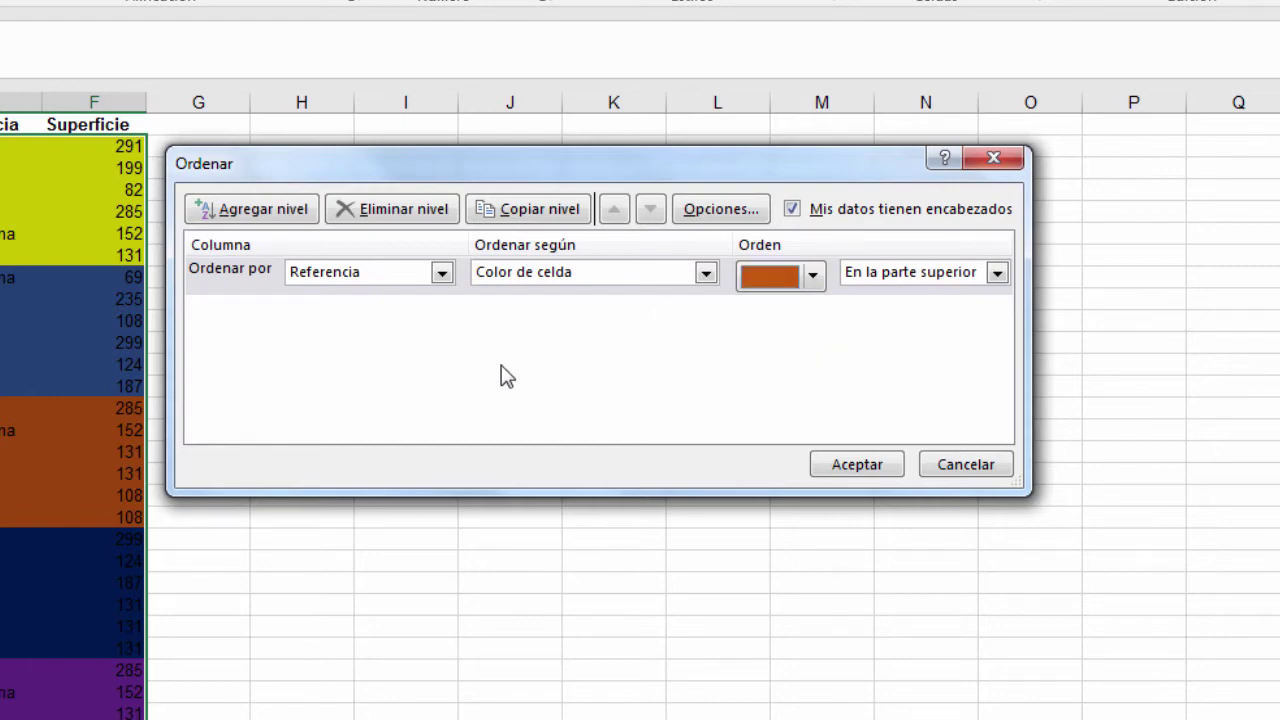
# Add a second level sorting Referencia by cell colour, with yellow on top.
pyautogui.click(283, 220)
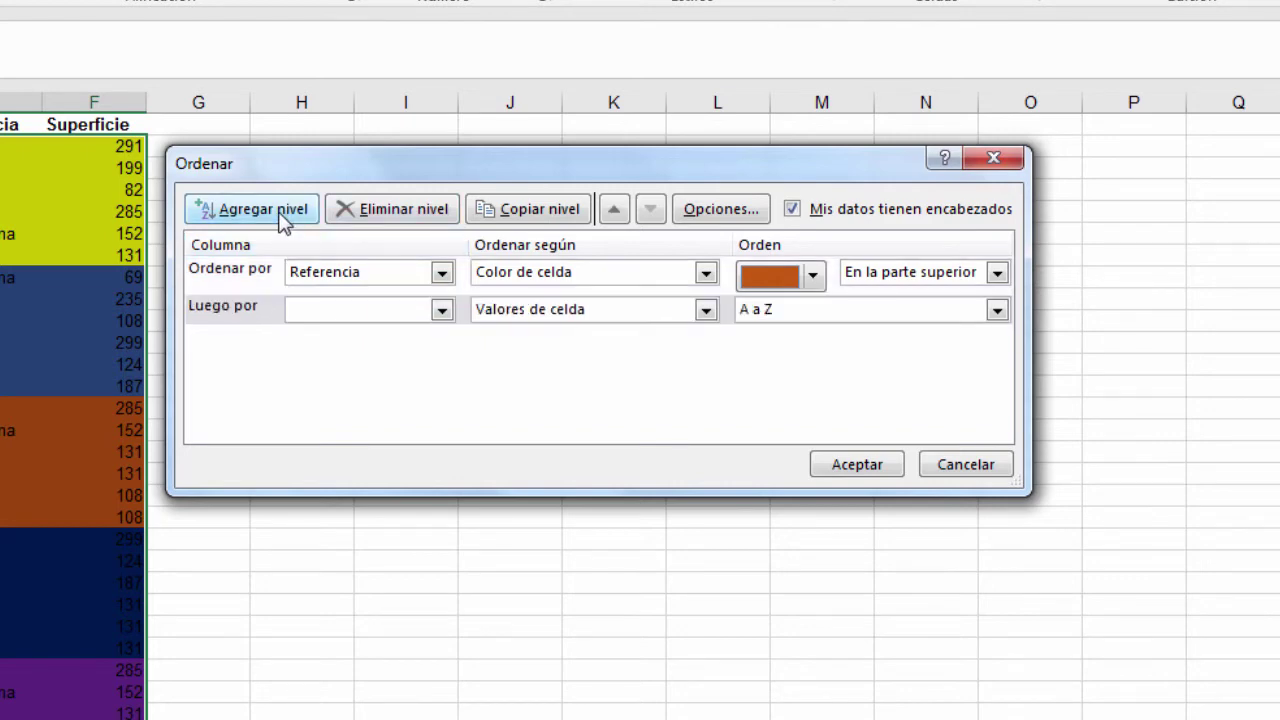
pyautogui.click(441, 311)
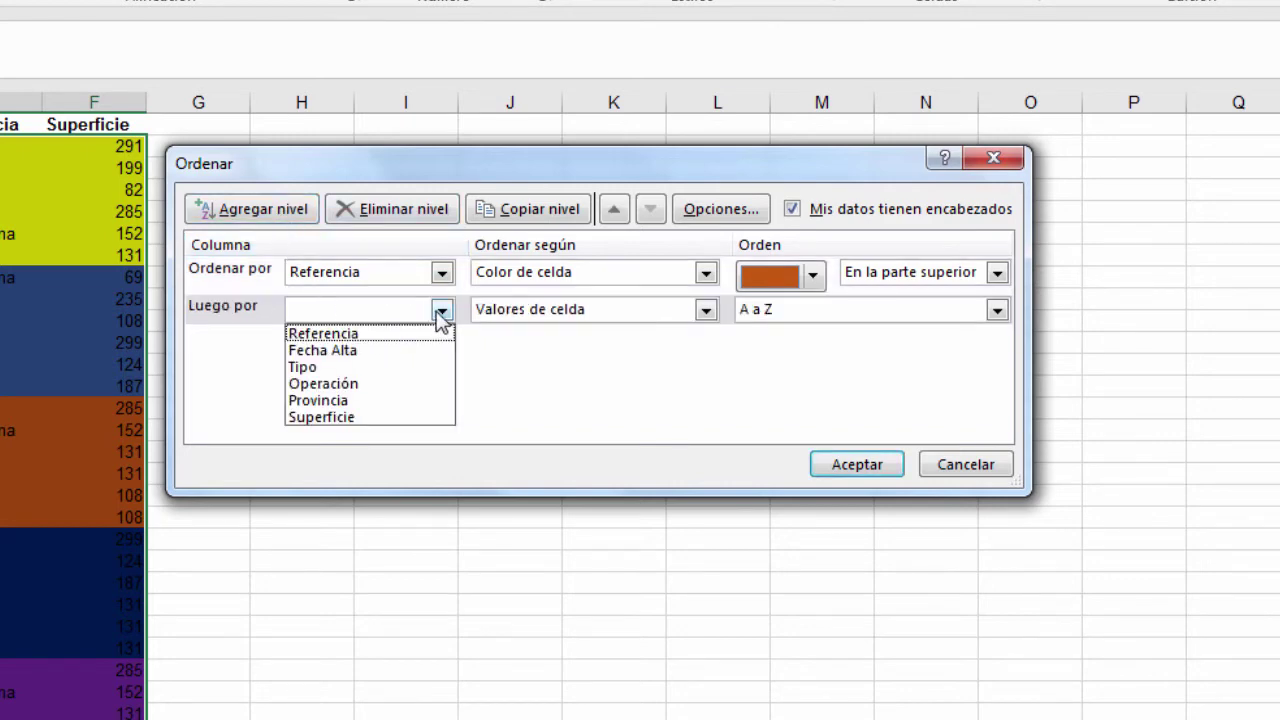
pyautogui.click(322, 334)
pyautogui.click(705, 310)
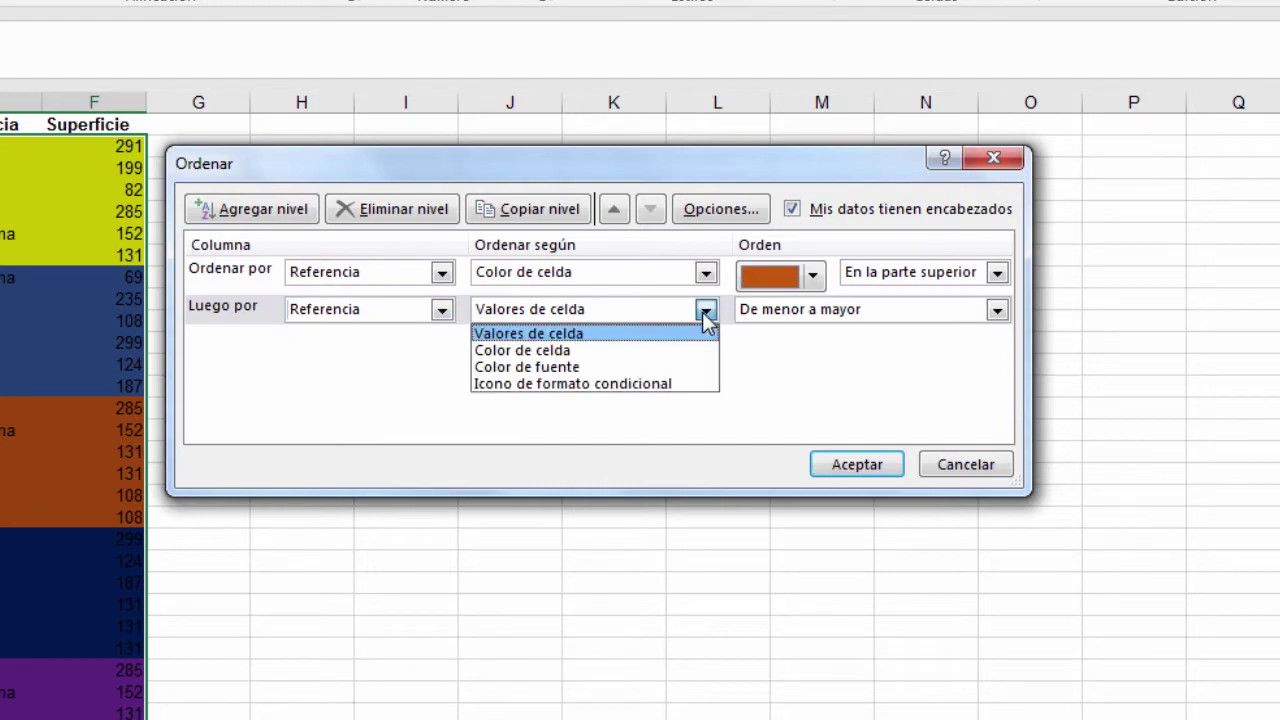
pyautogui.click(598, 350)
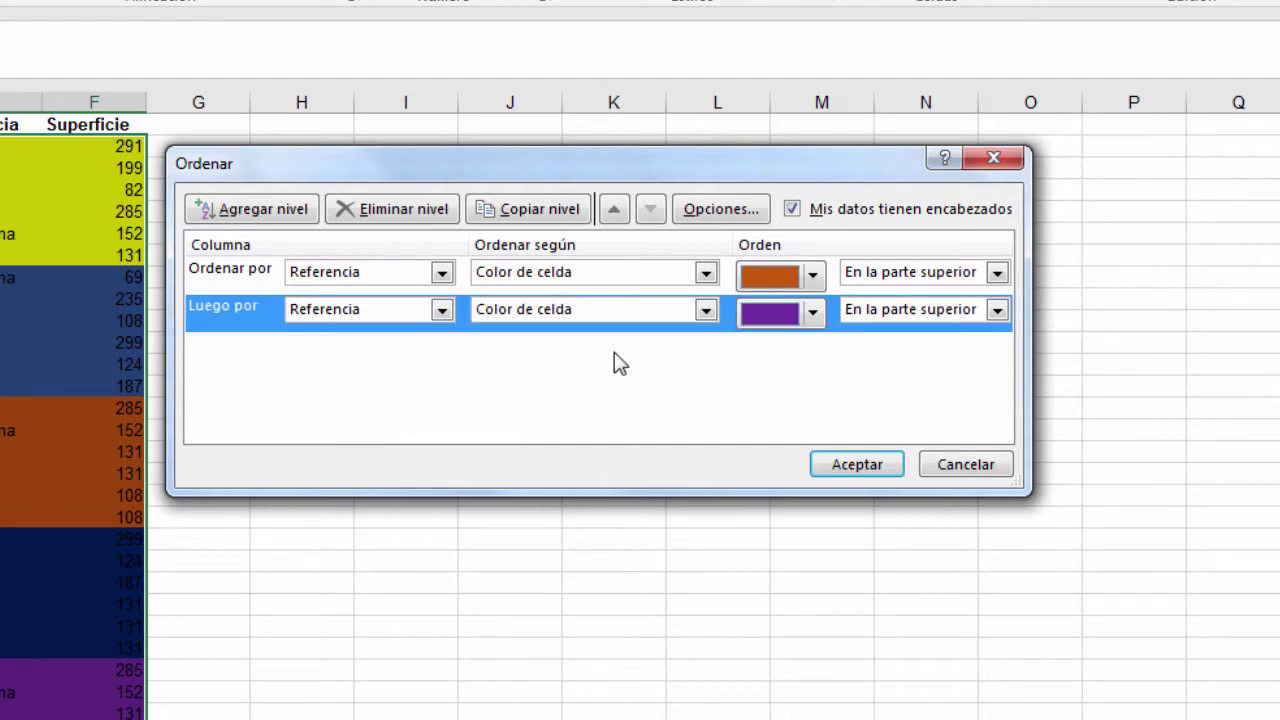
pyautogui.click(814, 314)
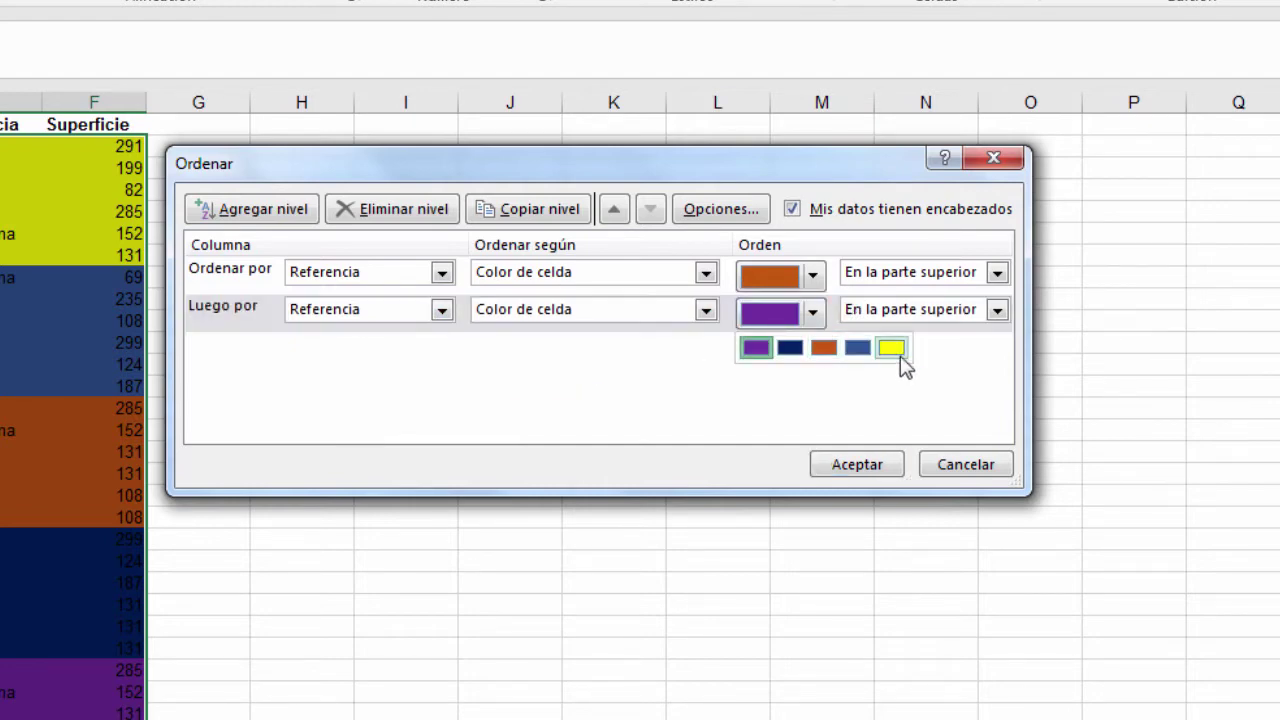
pyautogui.click(892, 348)
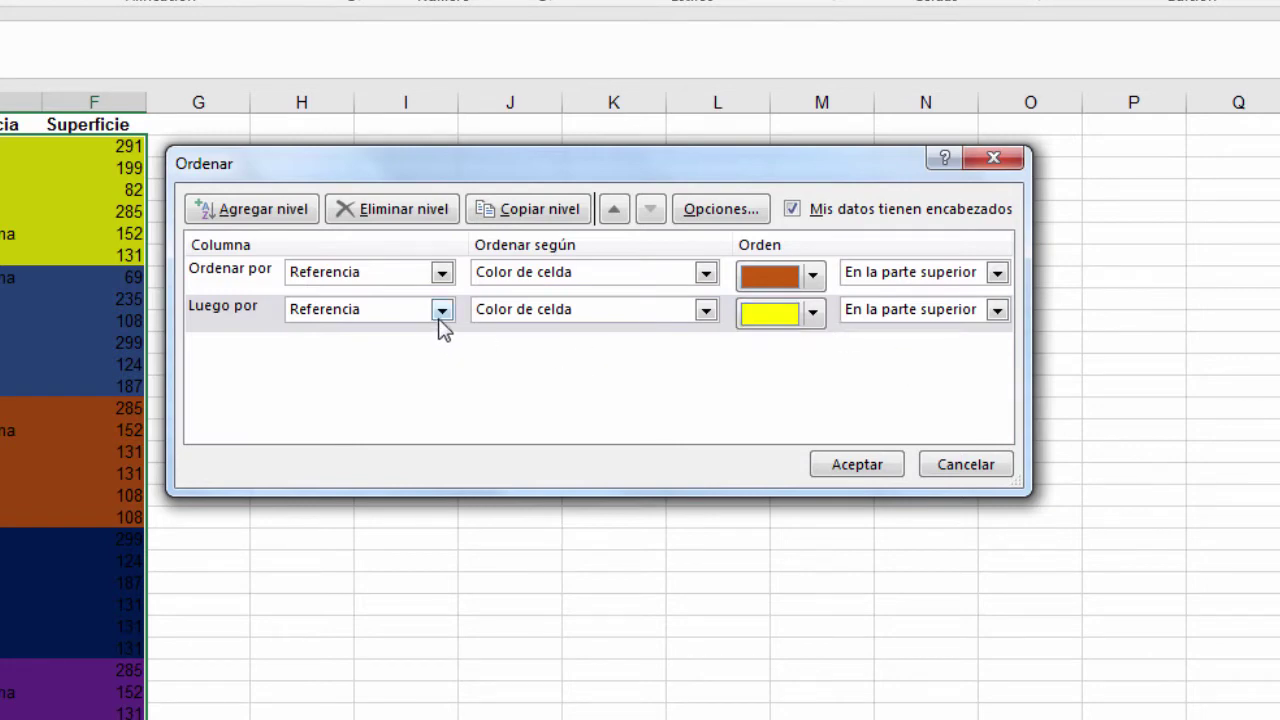
# Add a third level sorting Referencia by Color de celda for the purple rows.
pyautogui.click(294, 212)
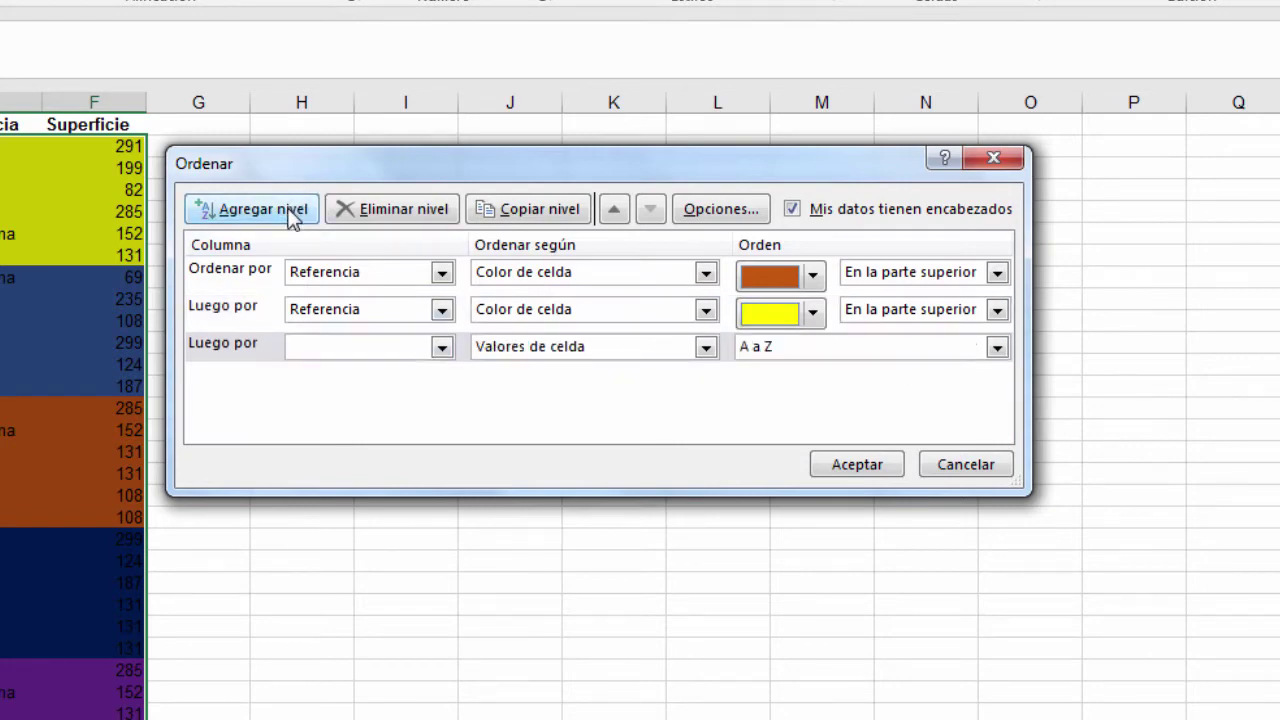
pyautogui.click(441, 347)
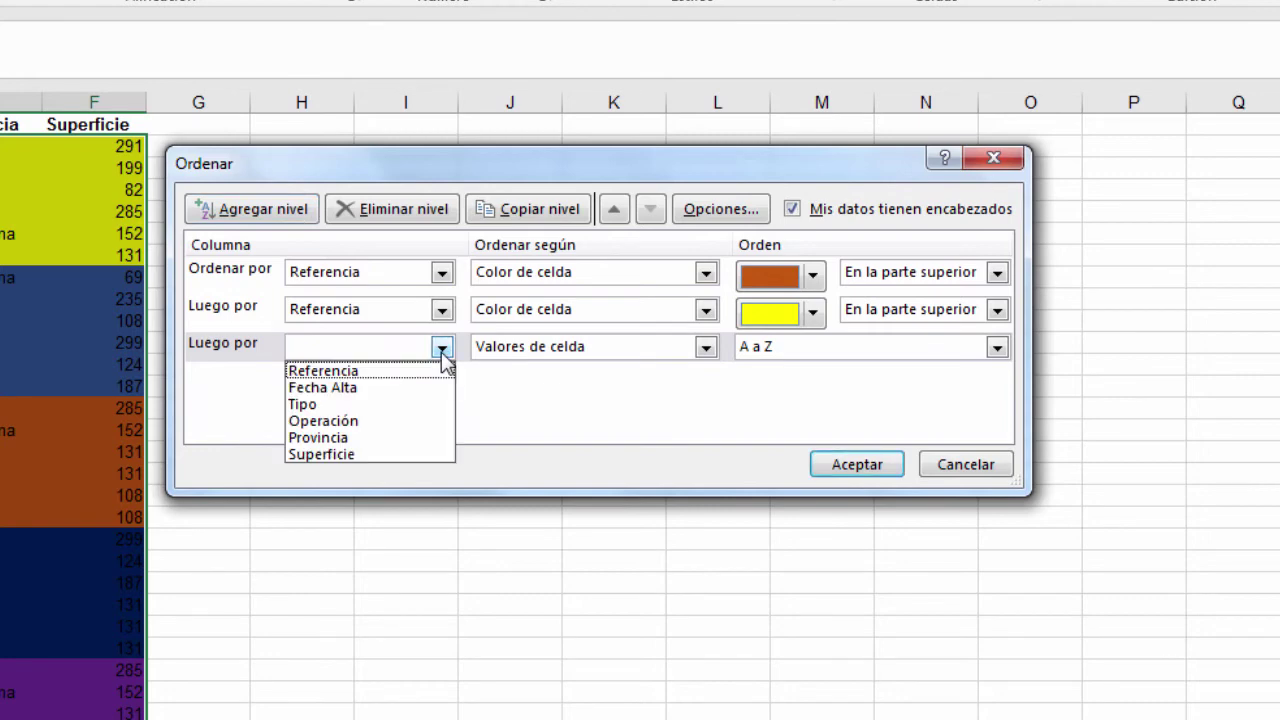
pyautogui.click(335, 371)
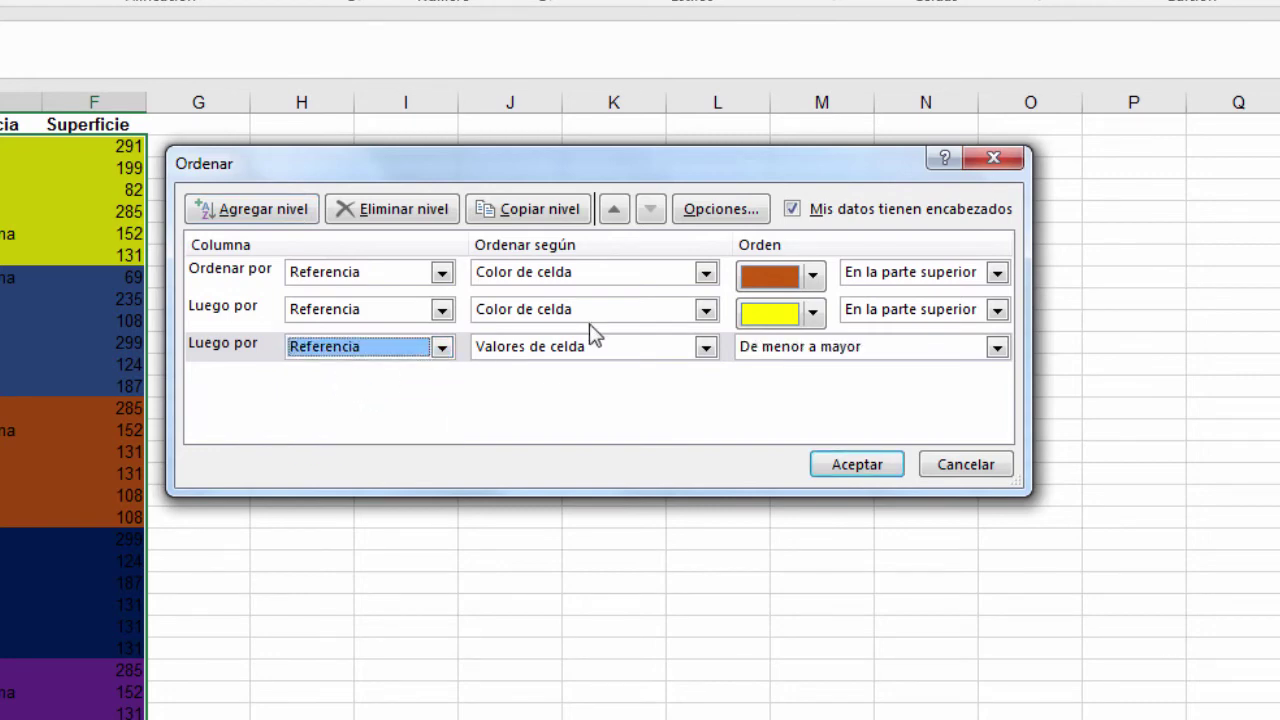
pyautogui.click(705, 347)
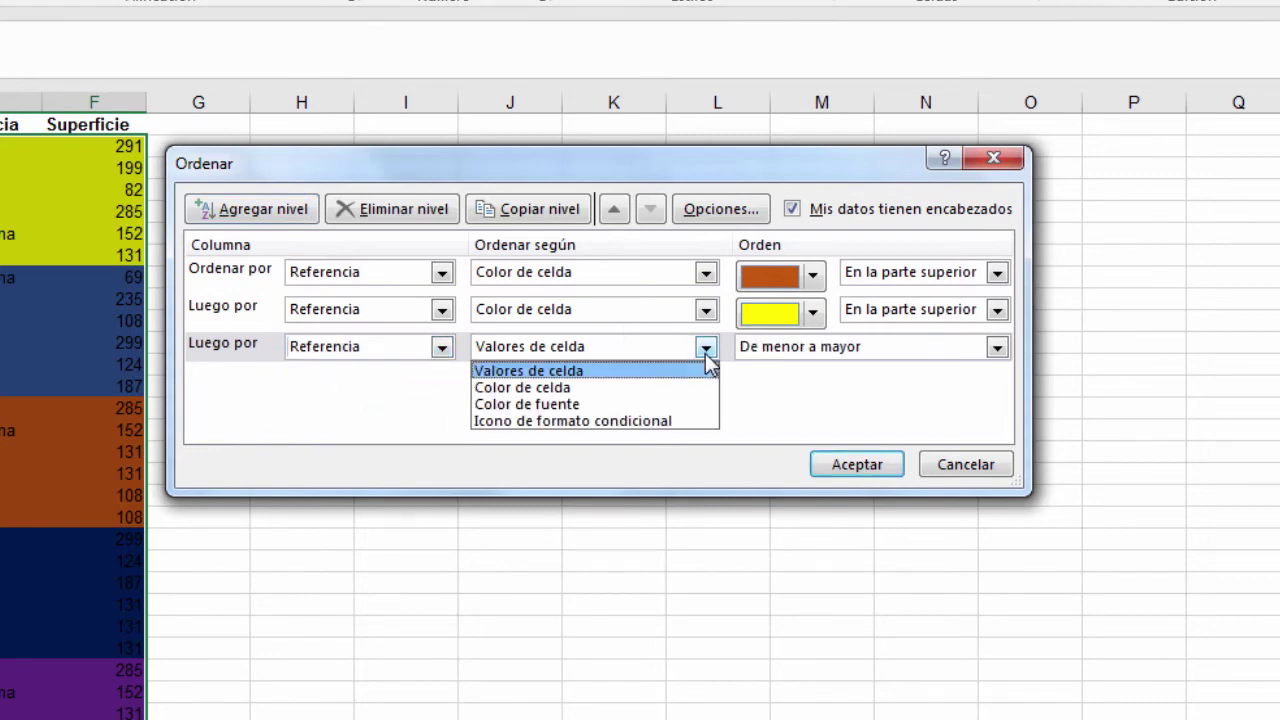
pyautogui.click(557, 388)
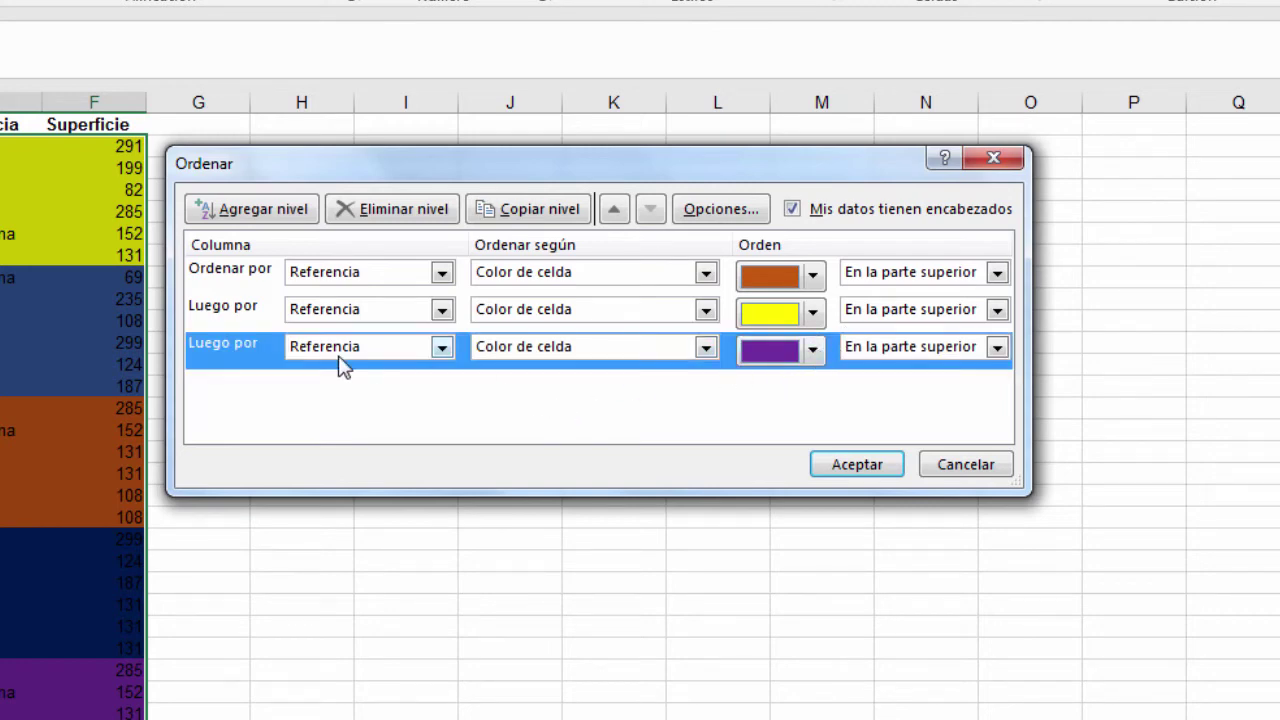
# Add a fourth Referencia level sorted by Color de celda with dark navy on top.
pyautogui.click(253, 221)
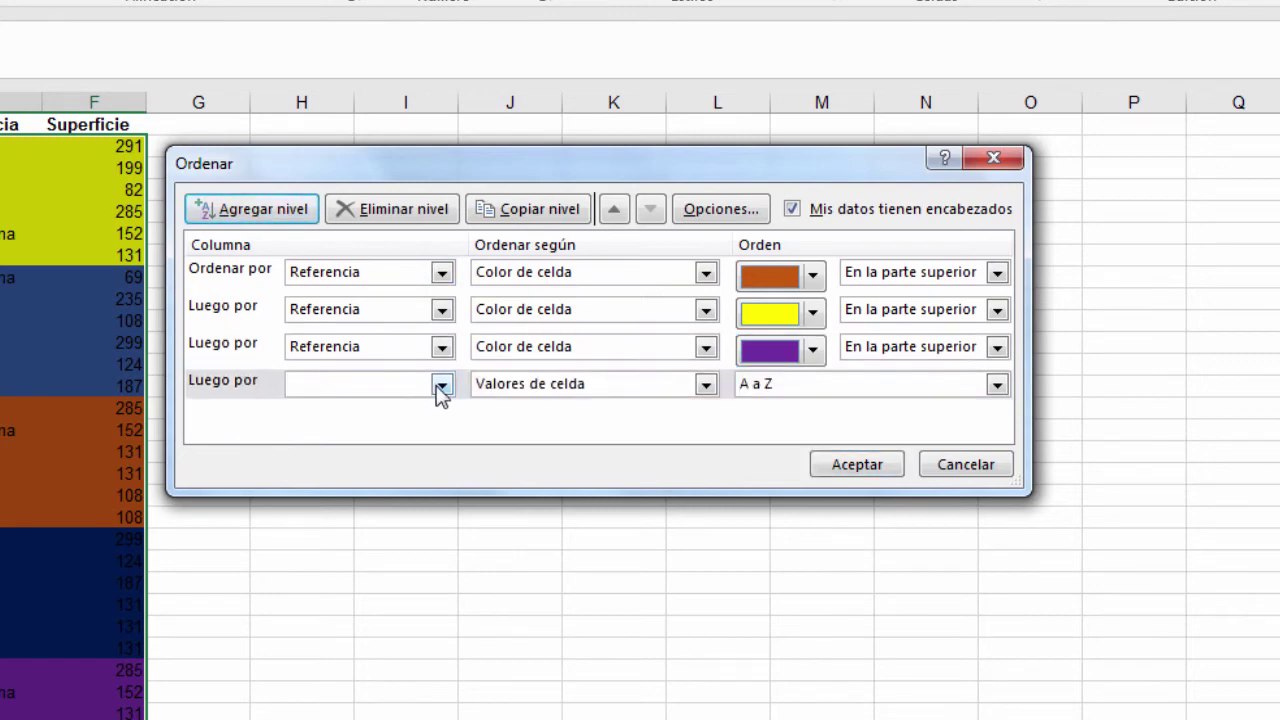
pyautogui.click(441, 386)
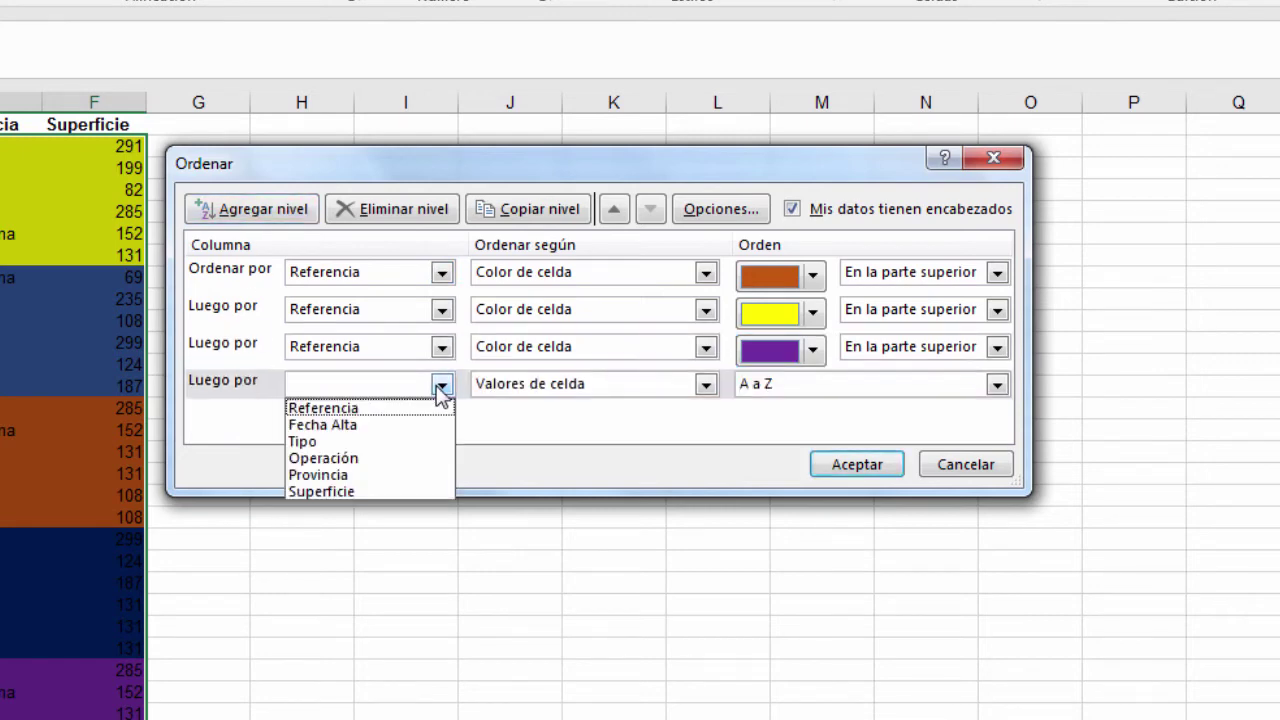
pyautogui.click(339, 411)
pyautogui.click(706, 386)
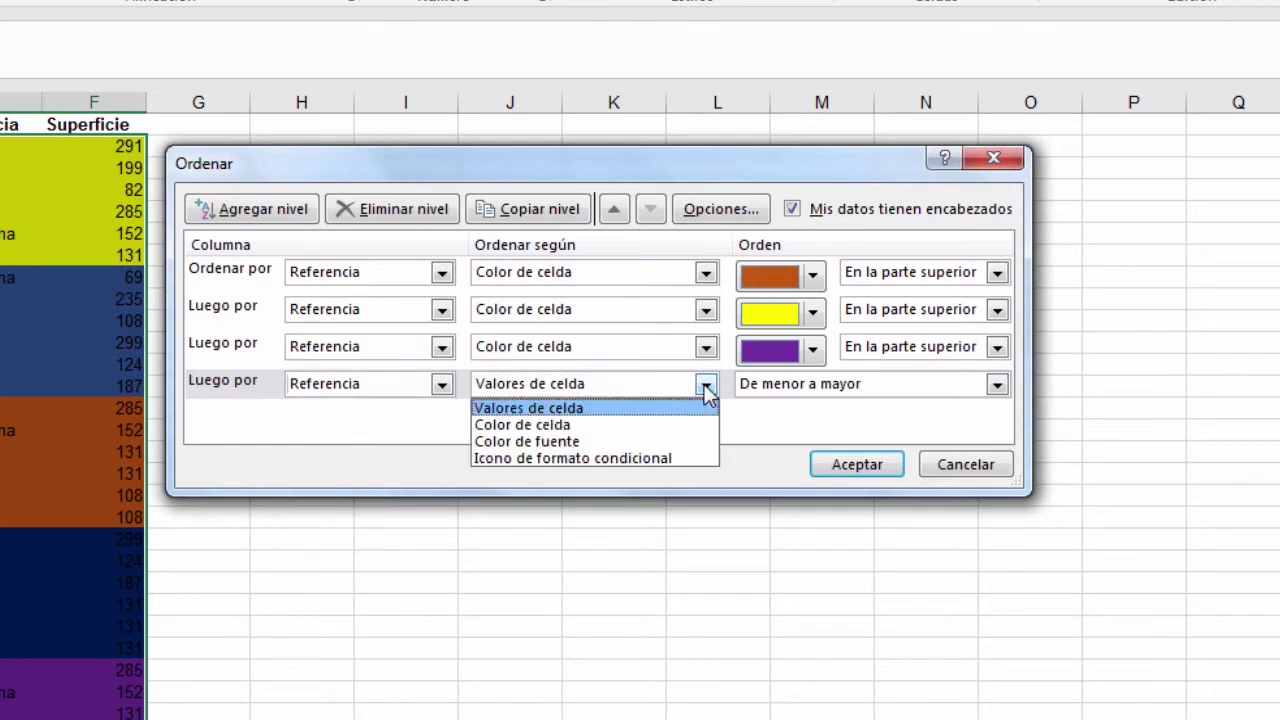
pyautogui.click(604, 428)
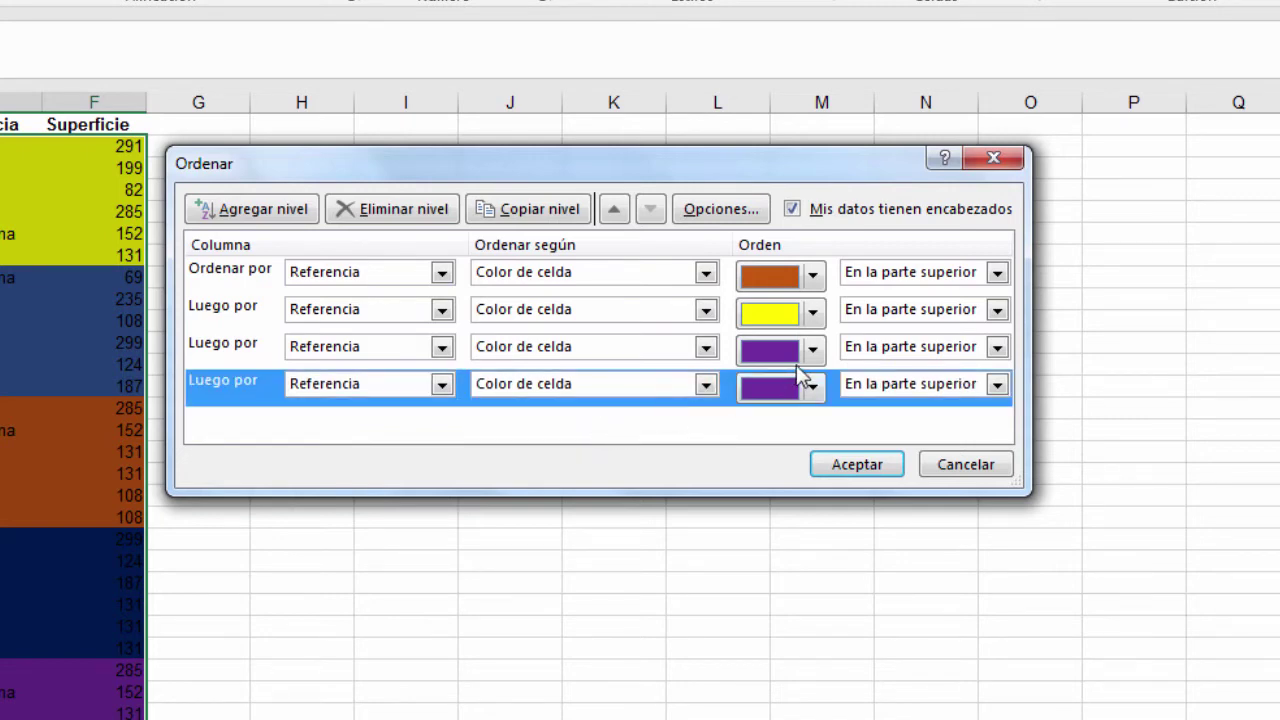
pyautogui.click(813, 387)
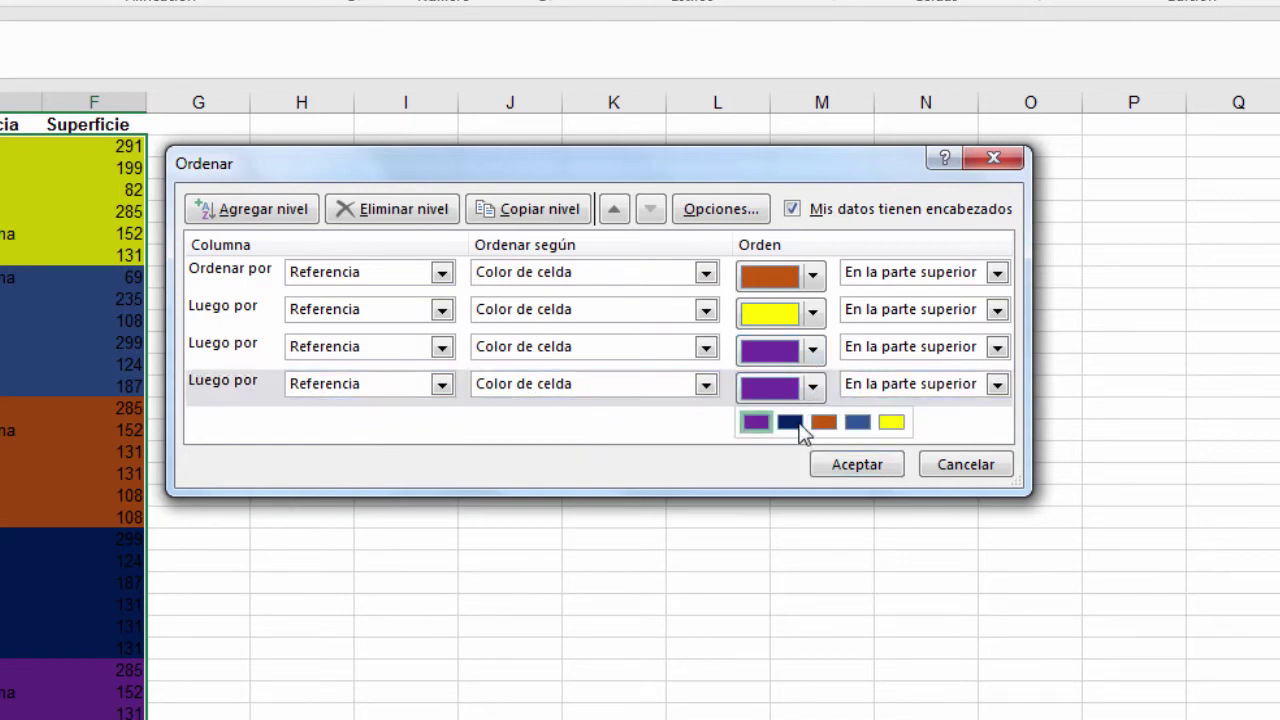
pyautogui.click(792, 422)
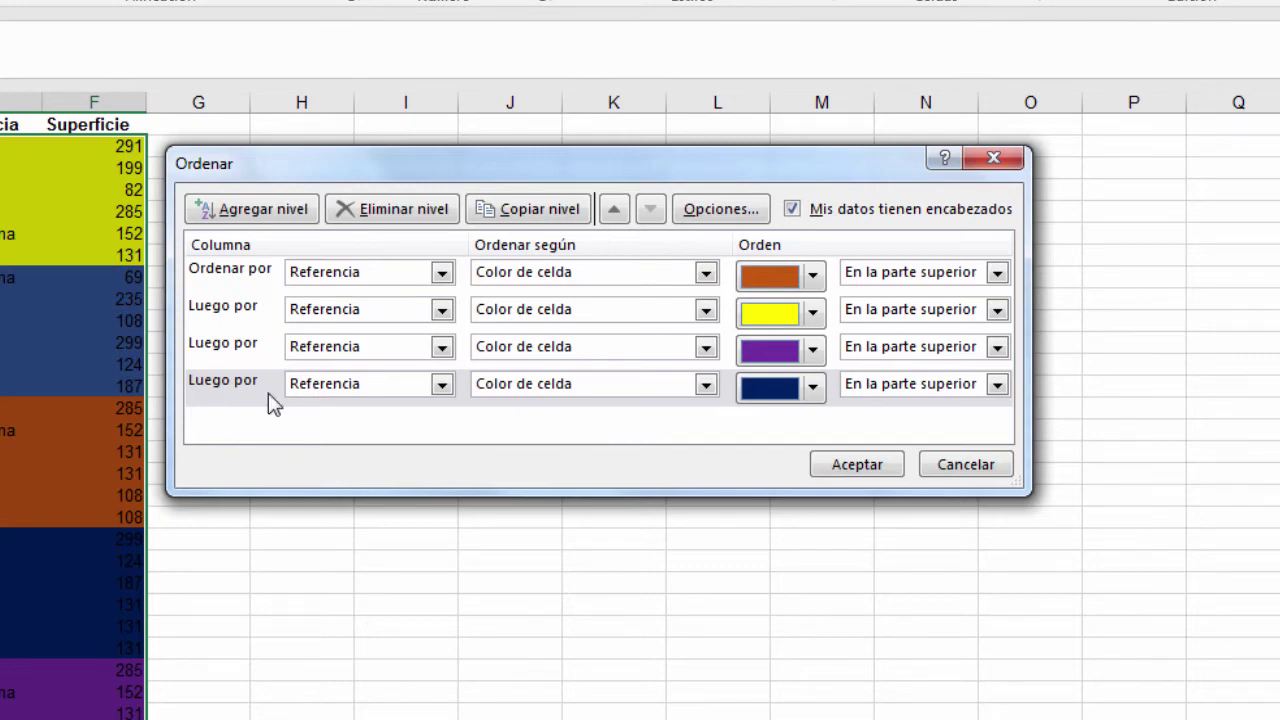
# Add a fifth Referencia level sorted by Color de celda with medium blue on top.
pyautogui.click(288, 212)
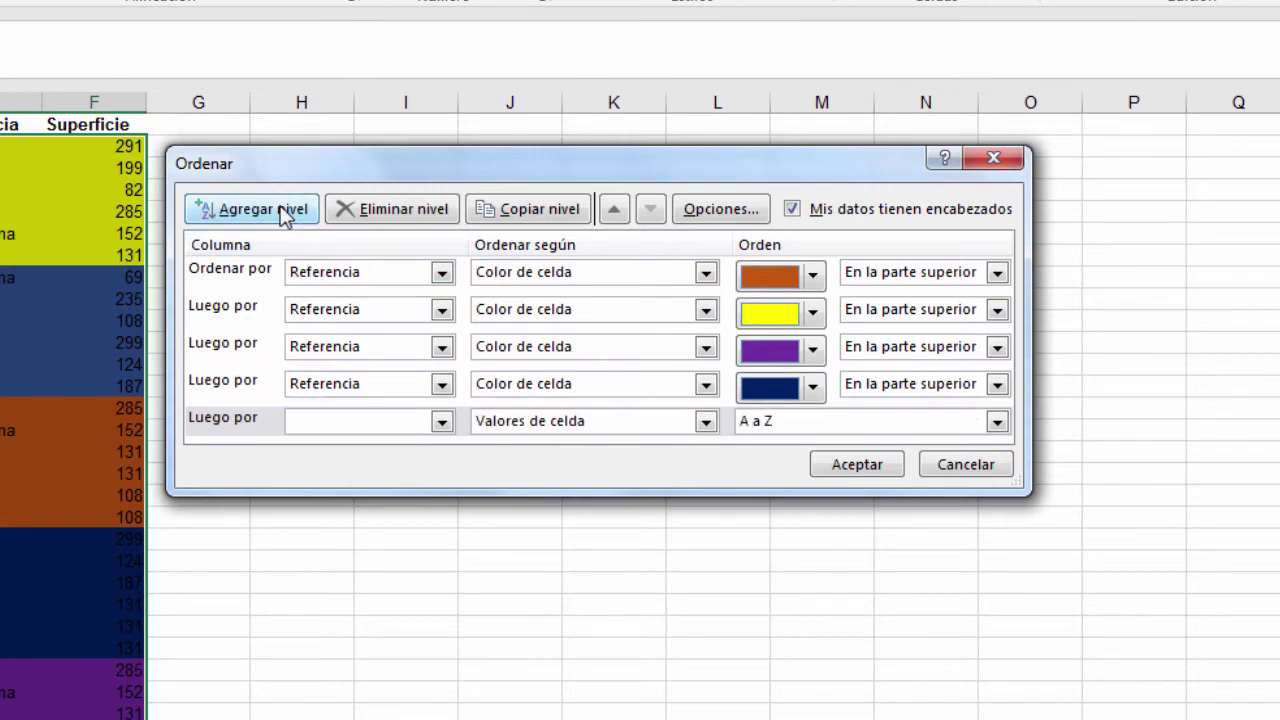
pyautogui.click(444, 428)
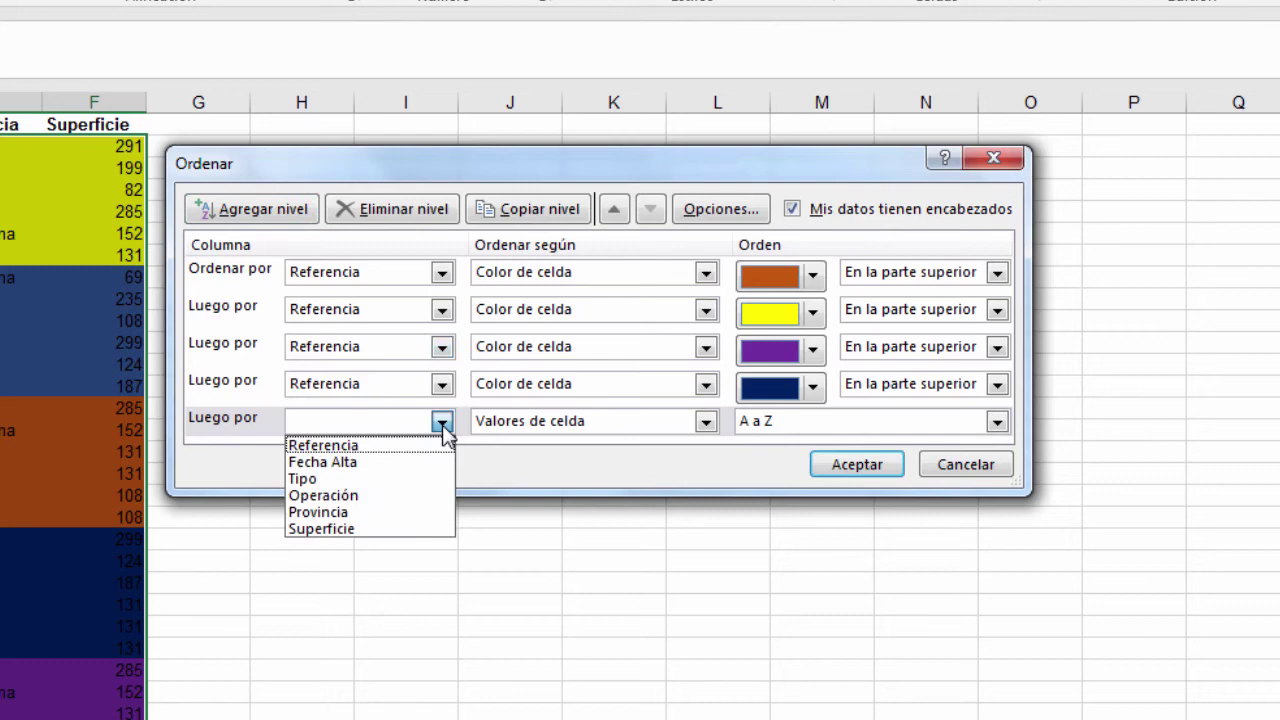
pyautogui.click(322, 446)
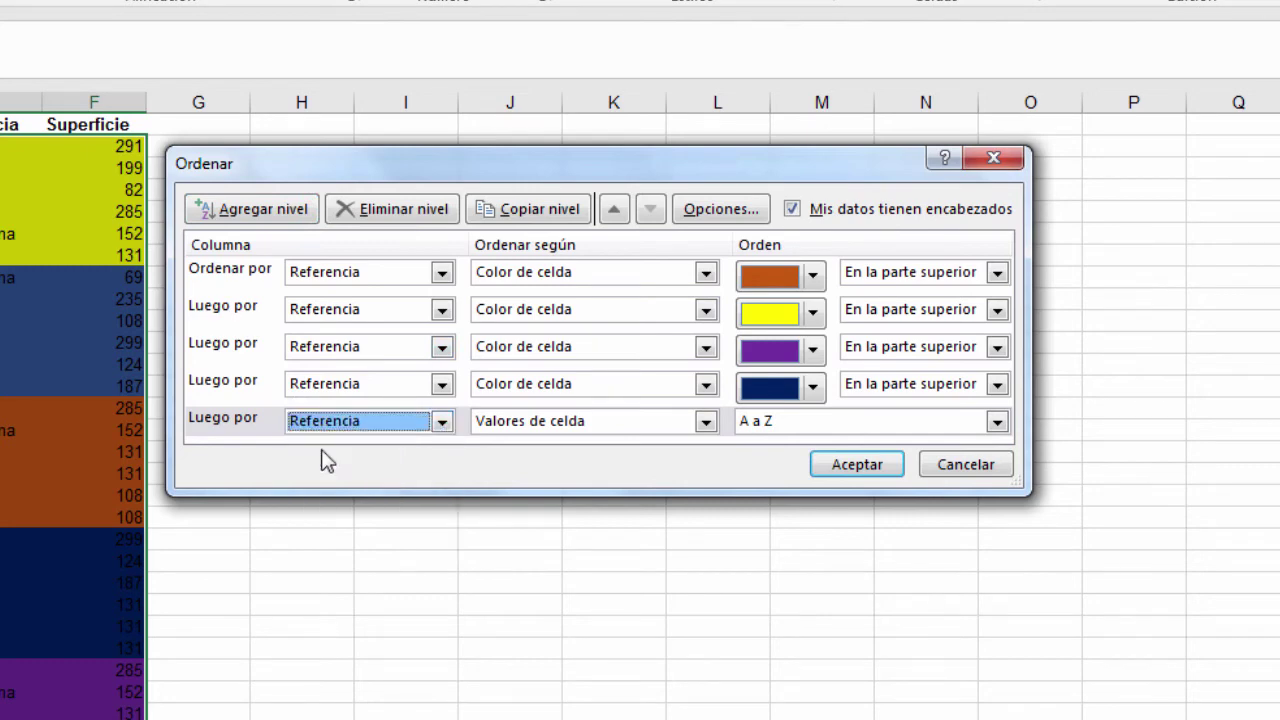
pyautogui.click(706, 421)
pyautogui.click(574, 462)
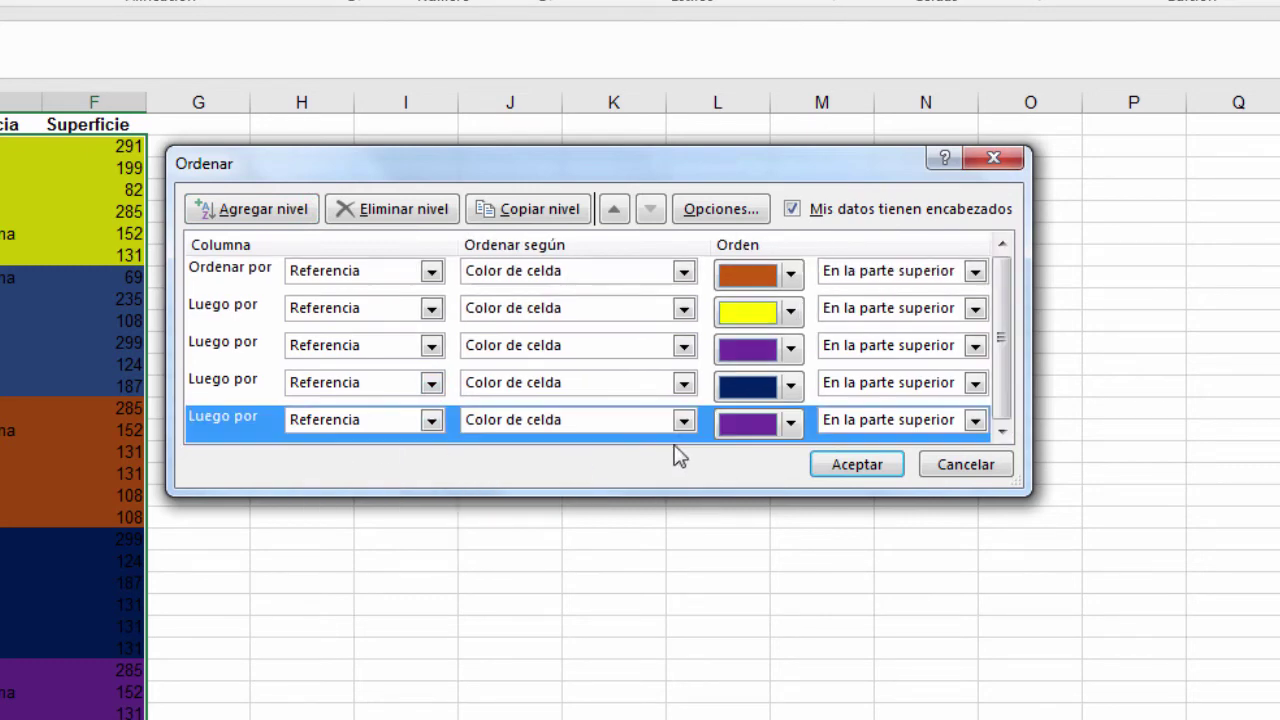
pyautogui.click(789, 425)
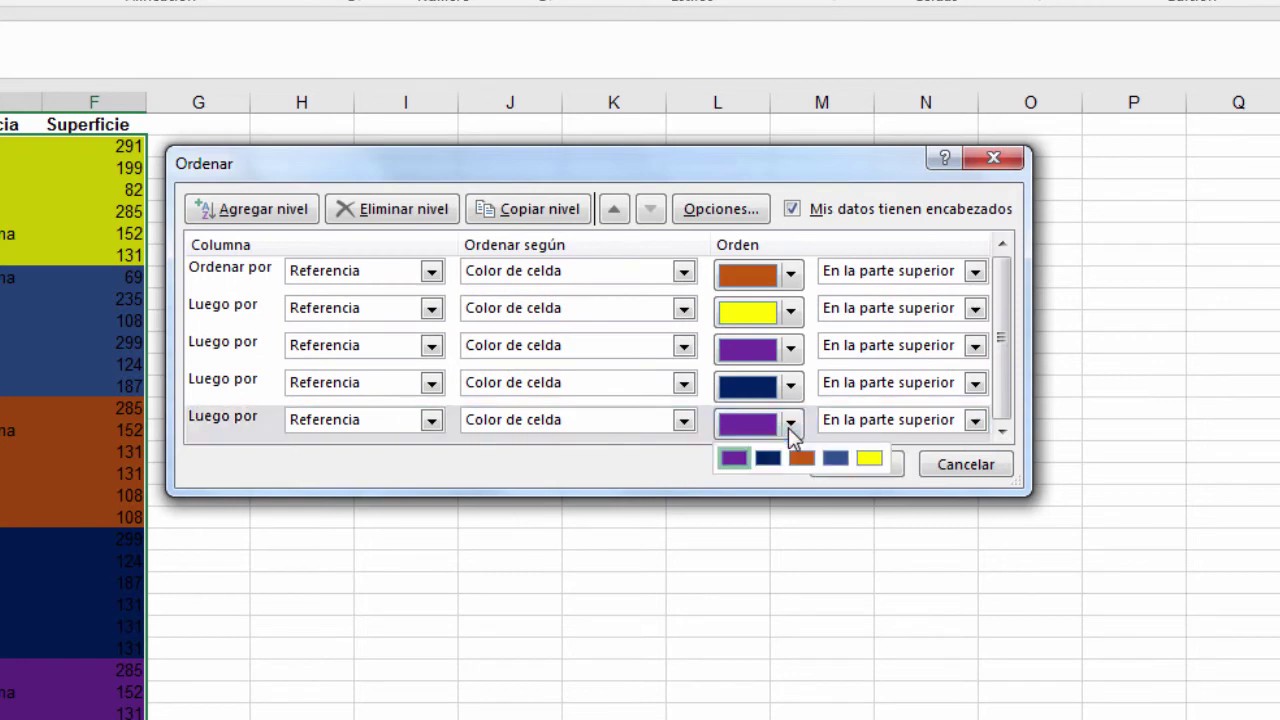
pyautogui.click(836, 460)
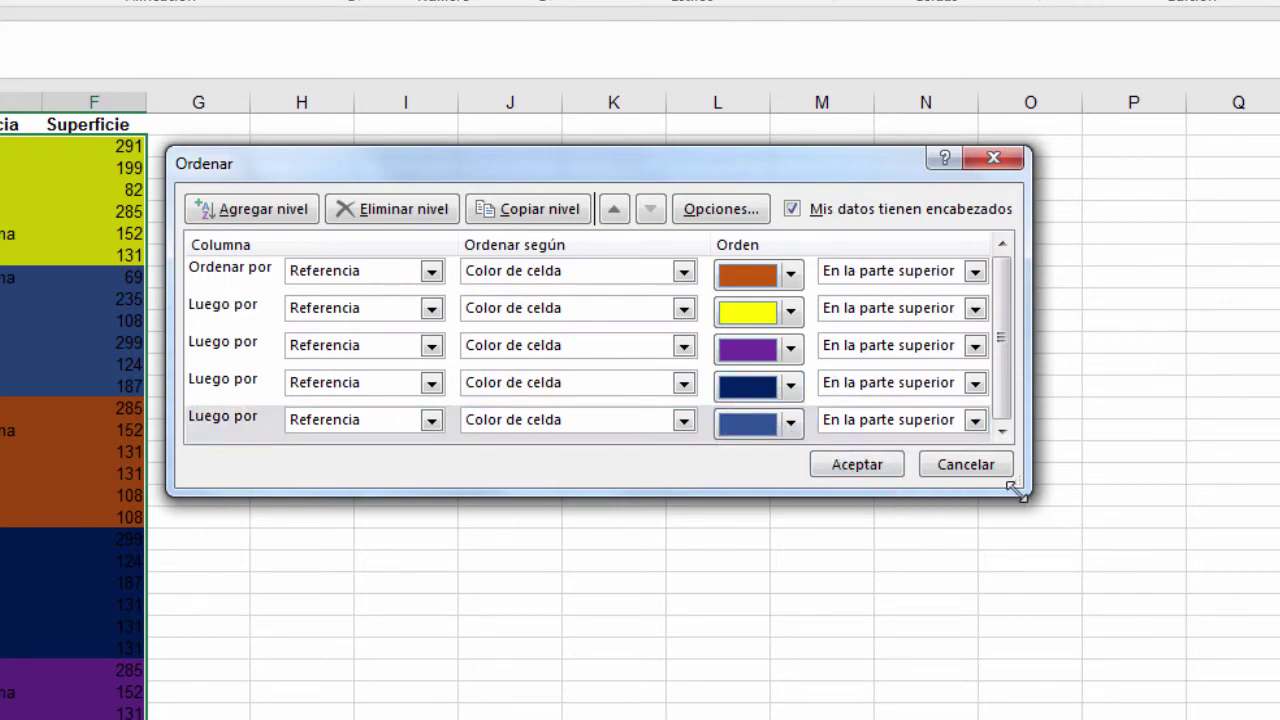
# Enlarge and reposition the Ordenar dialog, confirming orange stays En la parte superior.
pyautogui.moveTo(1012, 488); pyautogui.dragTo(1210, 586)
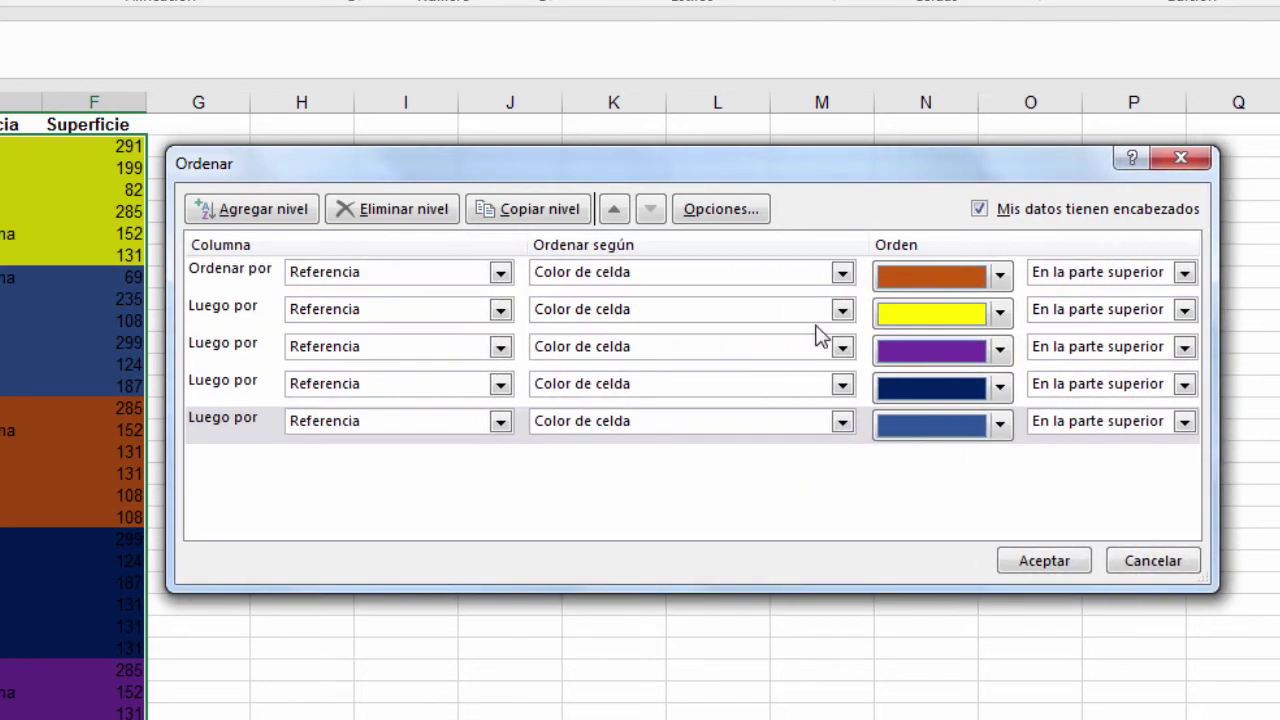
pyautogui.moveTo(470, 175); pyautogui.dragTo(484, 169)
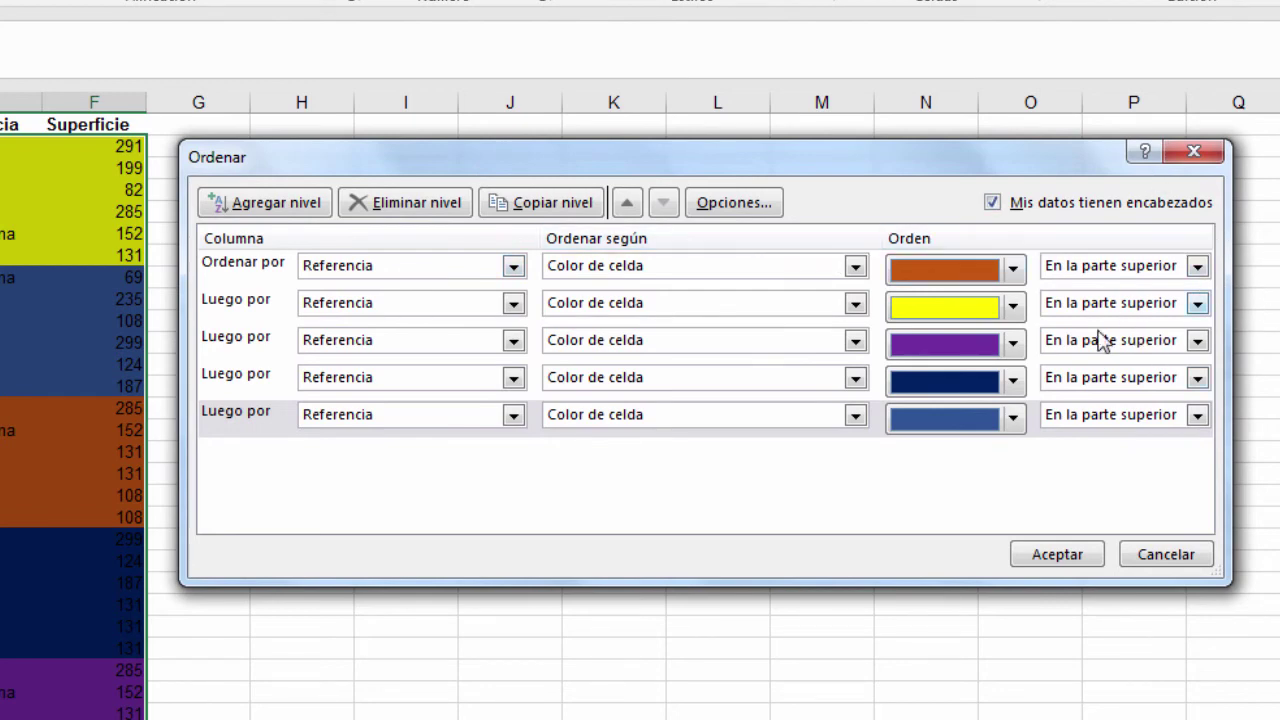
pyautogui.click(1200, 268)
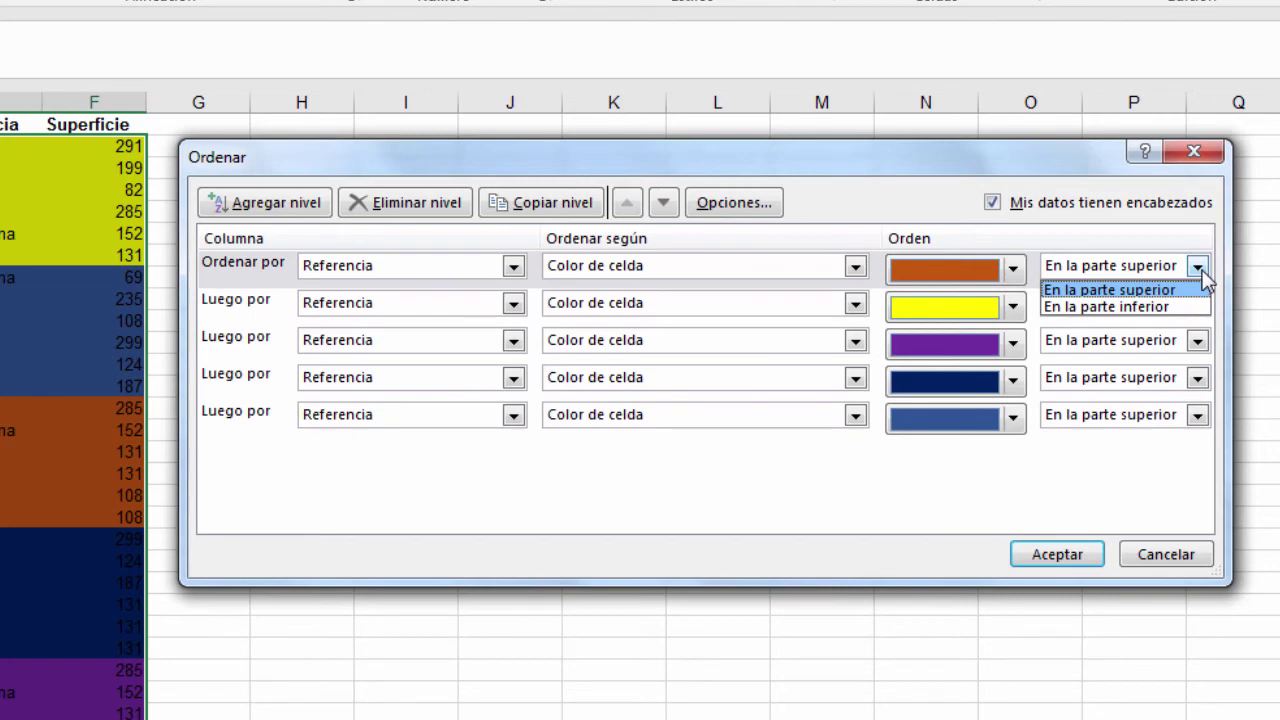
pyautogui.click(1050, 248)
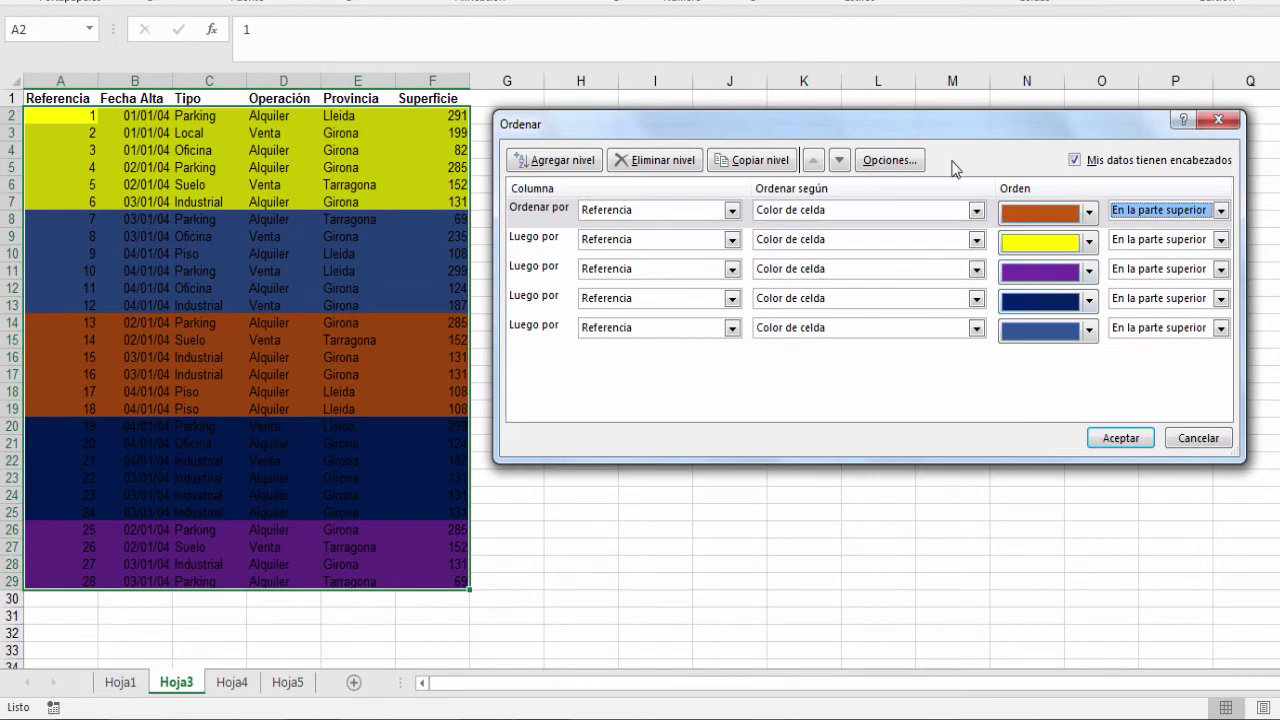
pyautogui.moveTo(835, 133); pyautogui.dragTo(822, 125)
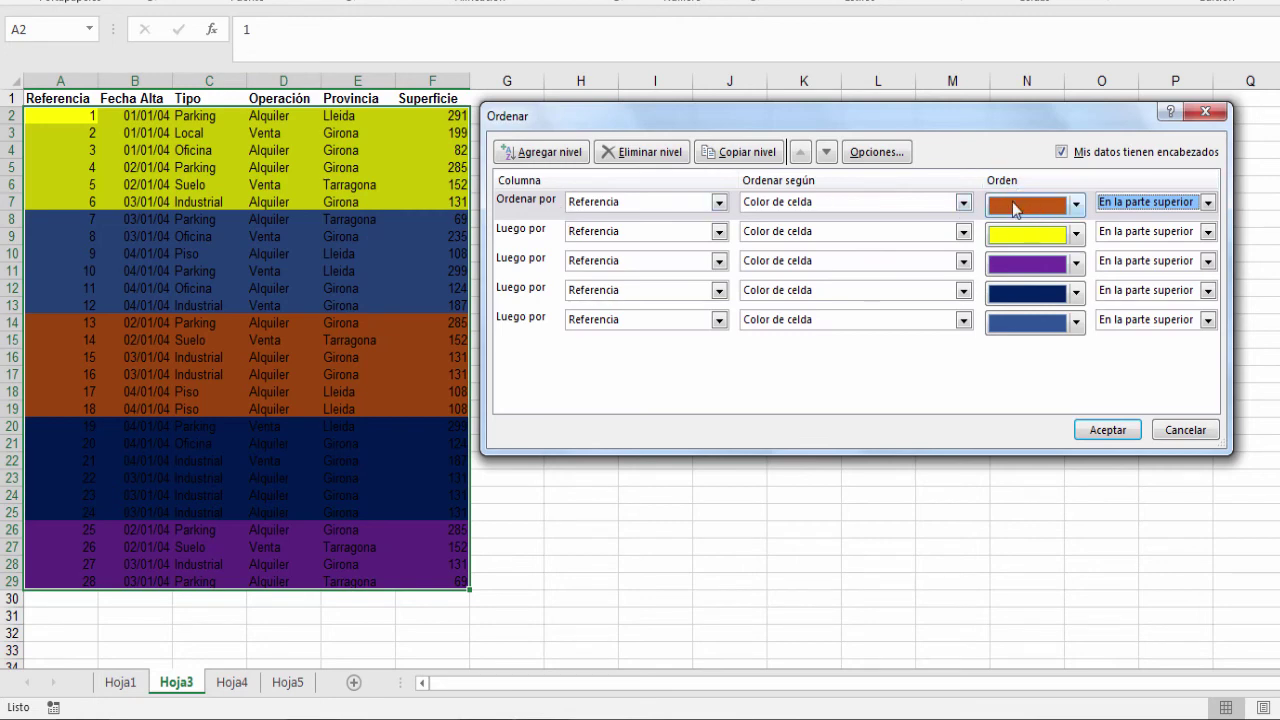
# Apply the five-level colour sort and check the reordered rows' Referencia, Tipo and Fecha Alta values.
pyautogui.click(1107, 432)
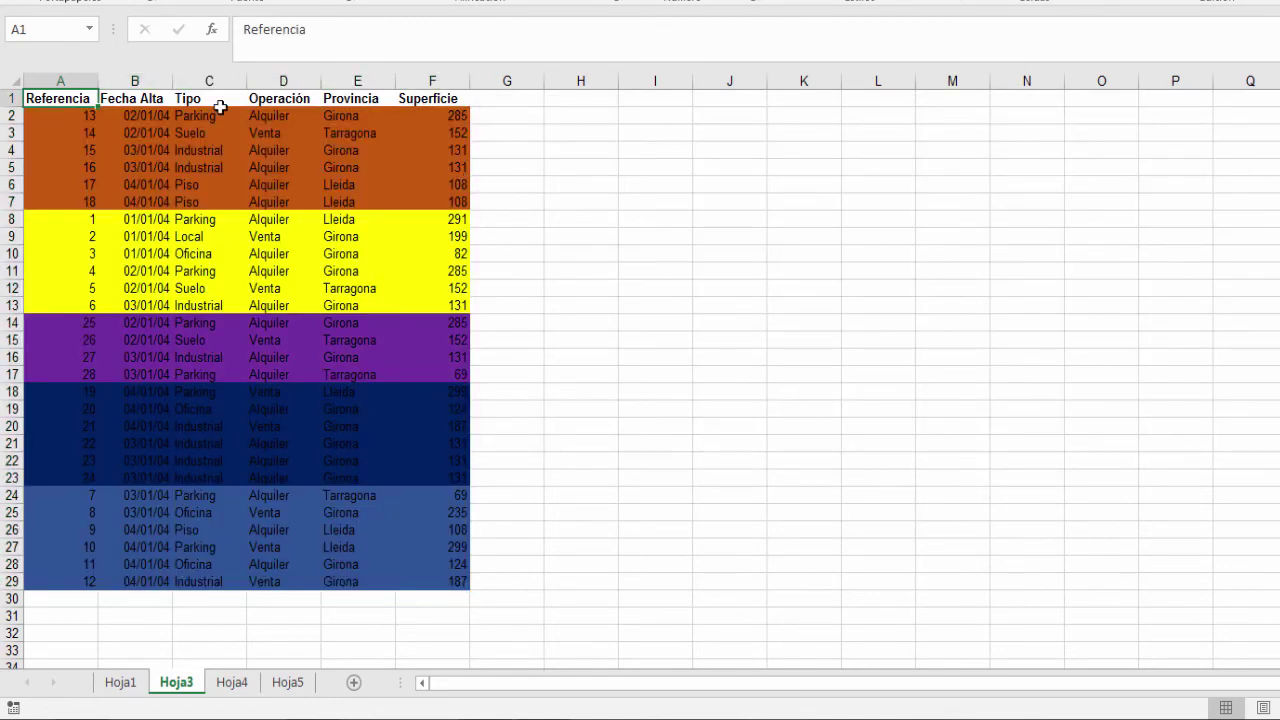
pyautogui.click(184, 137)
pyautogui.click(72, 128)
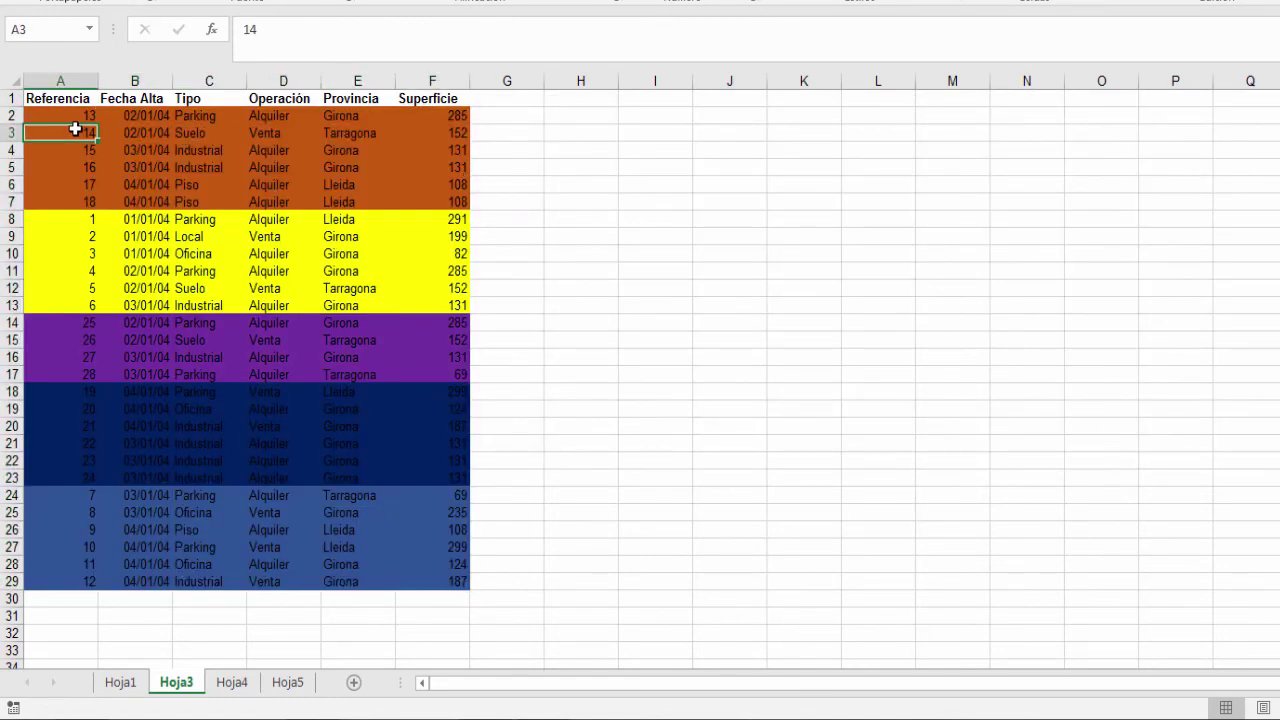
pyautogui.click(196, 119)
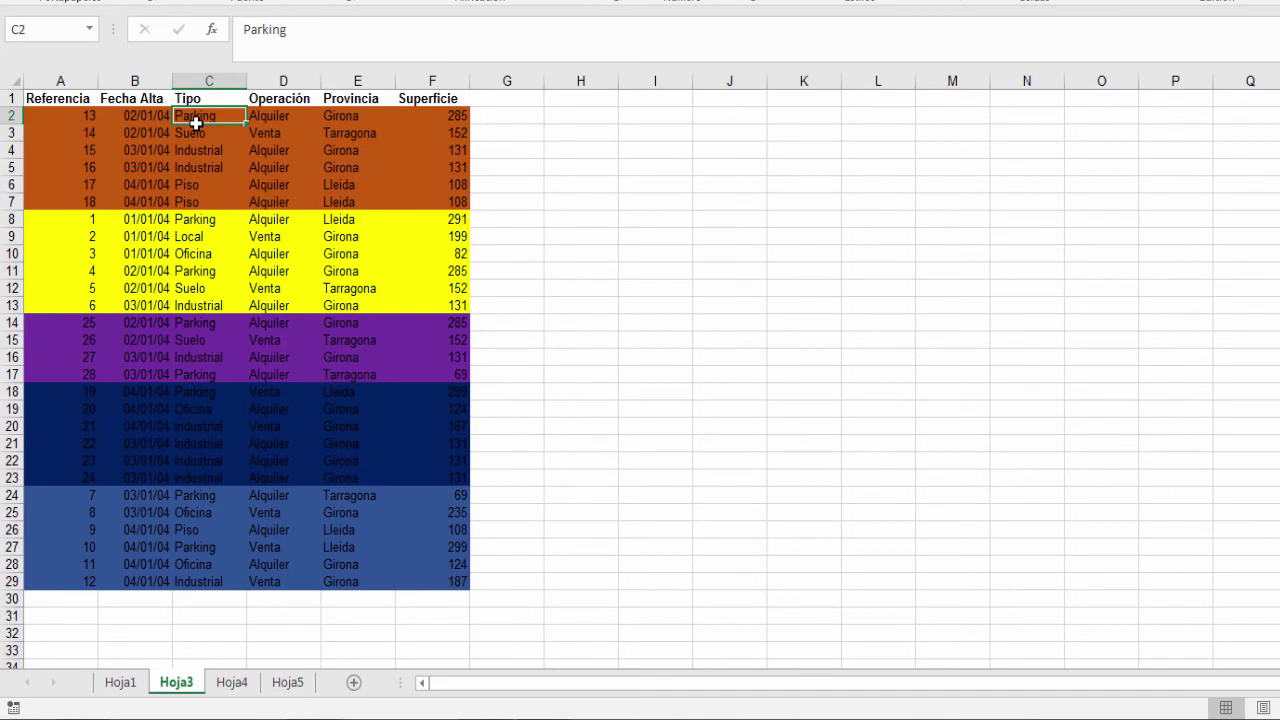
pyautogui.click(143, 120)
pyautogui.click(144, 150)
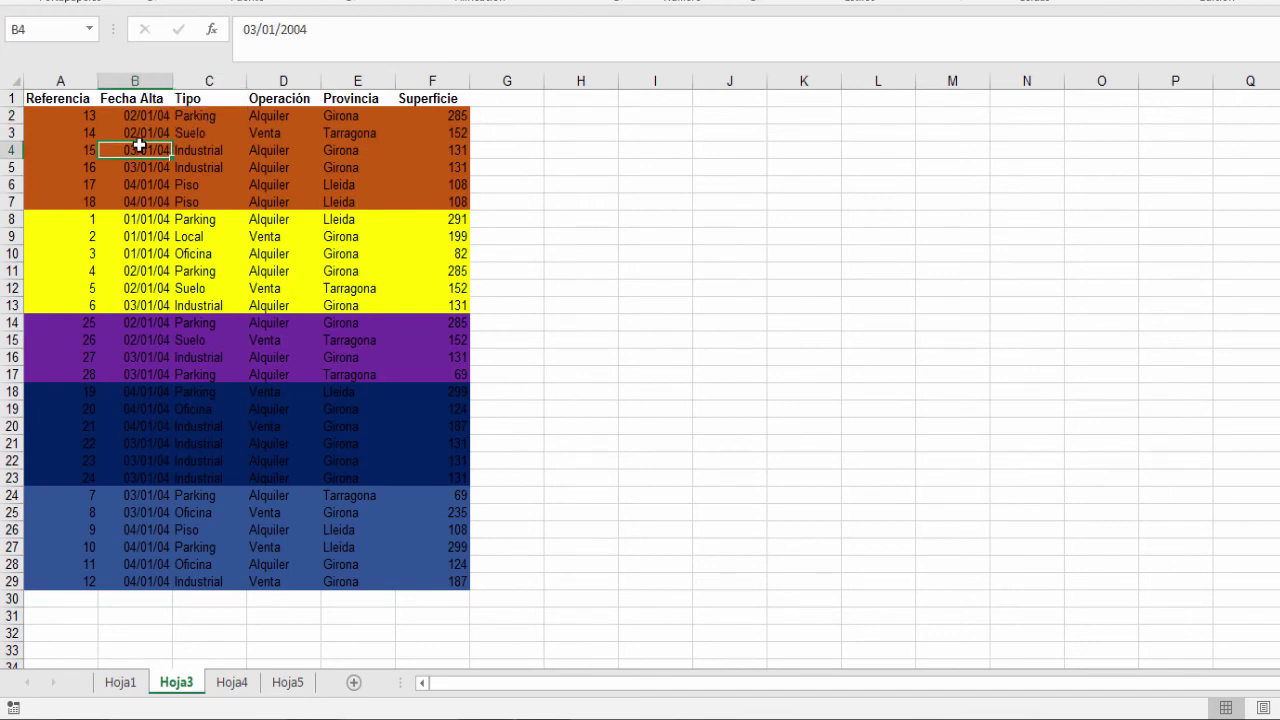
pyautogui.click(72, 121)
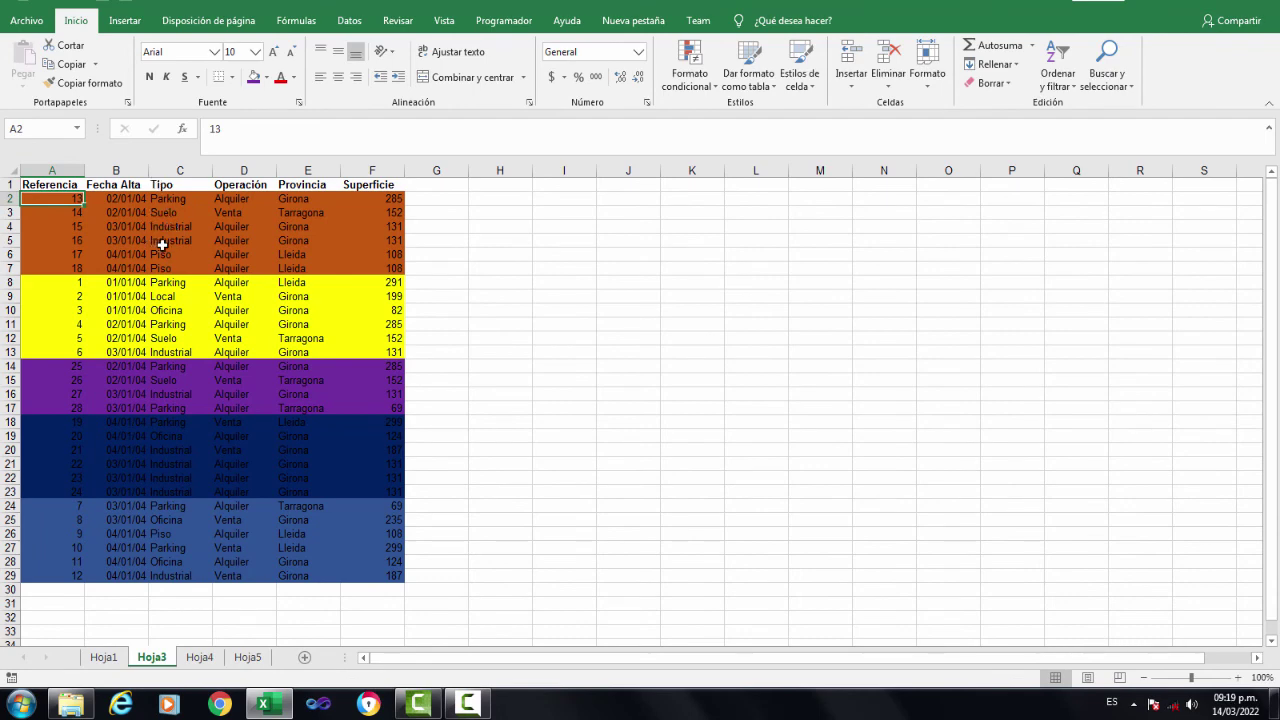
# Undo the colour sort with Ctrl+Z to restore Referencia order 1–28.
pyautogui.hotkey('ctrl', 'z')
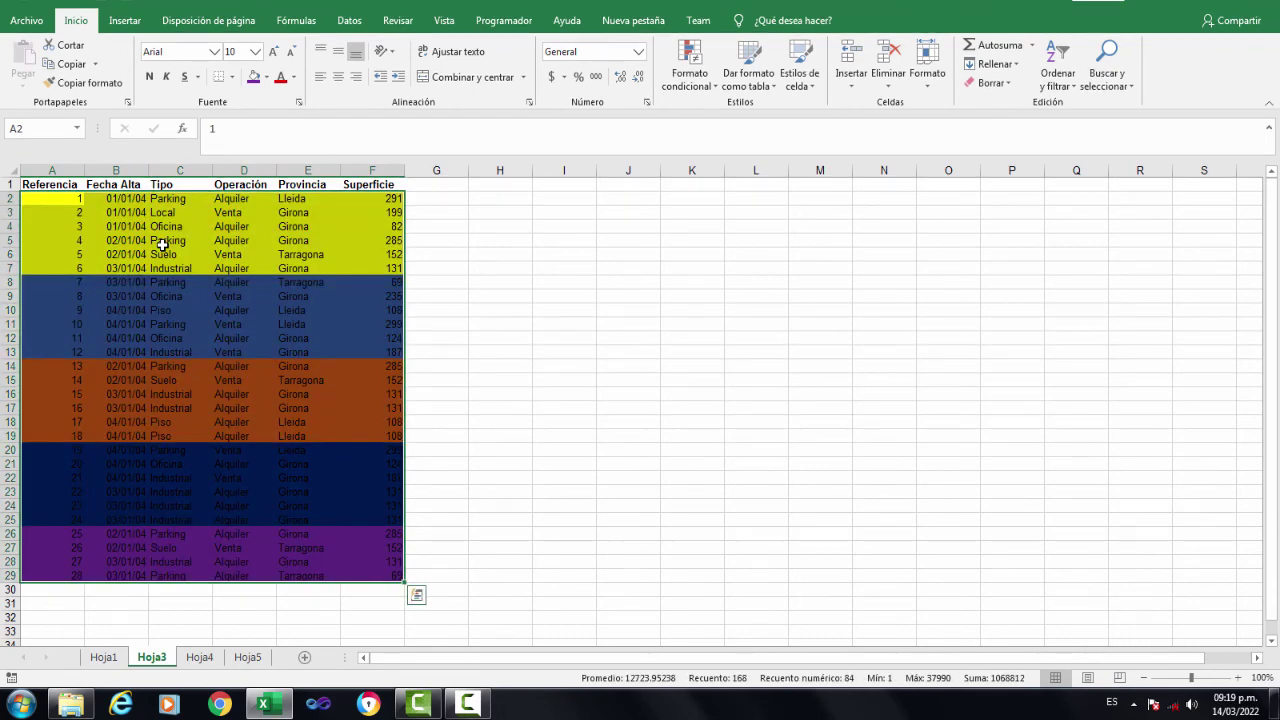